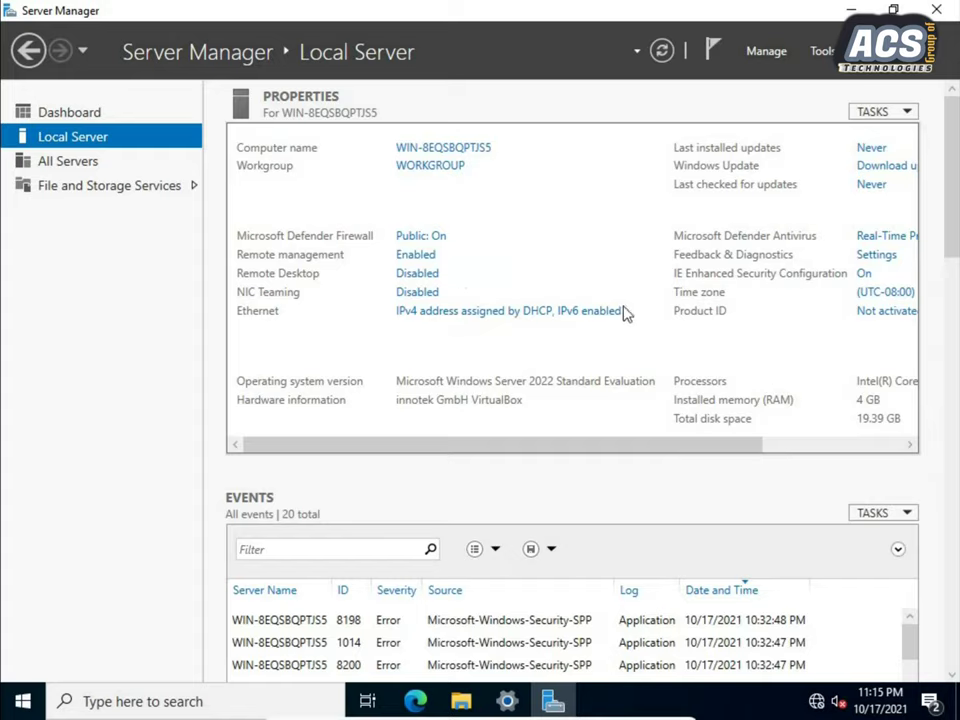
Browse the network connections and Ethernet settings, then close them all along with Server Manager.
click(444, 318)
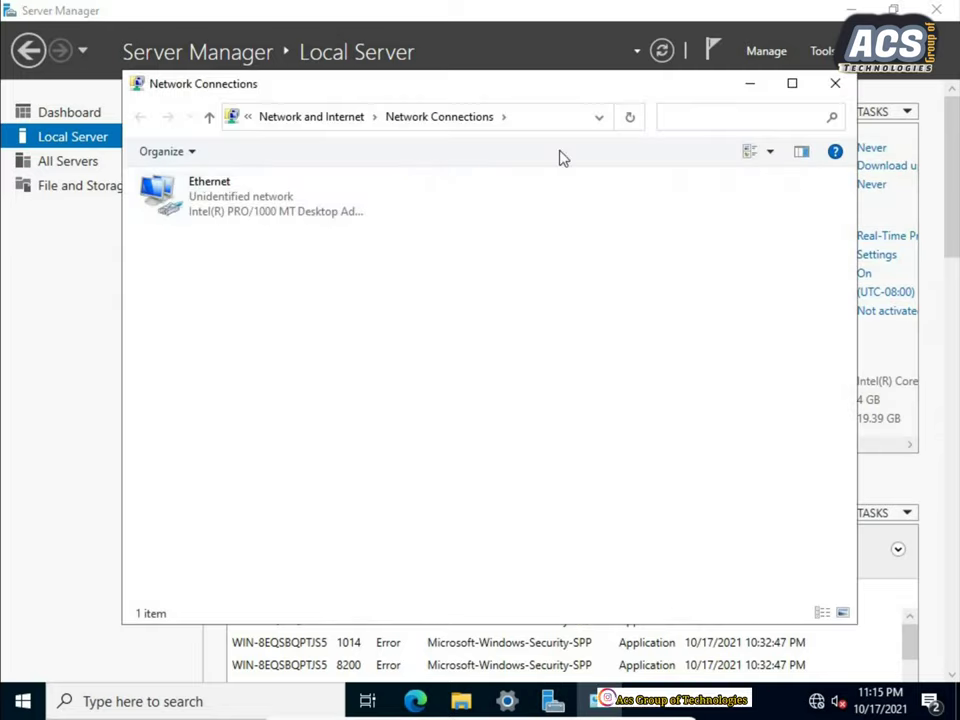
click(836, 84)
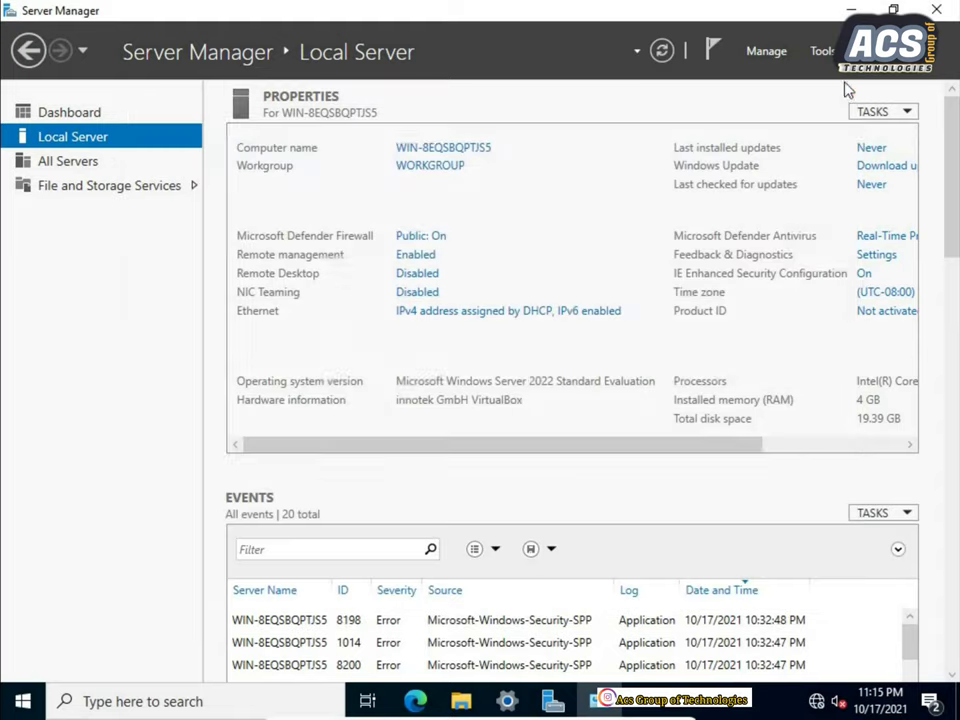
right_click(816, 706)
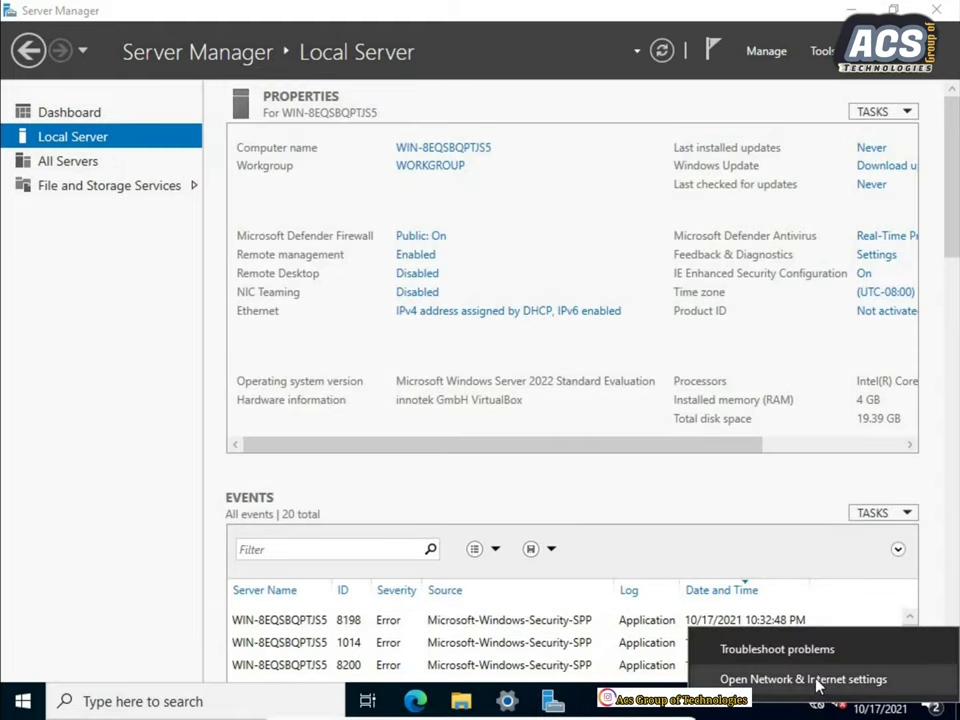
click(816, 682)
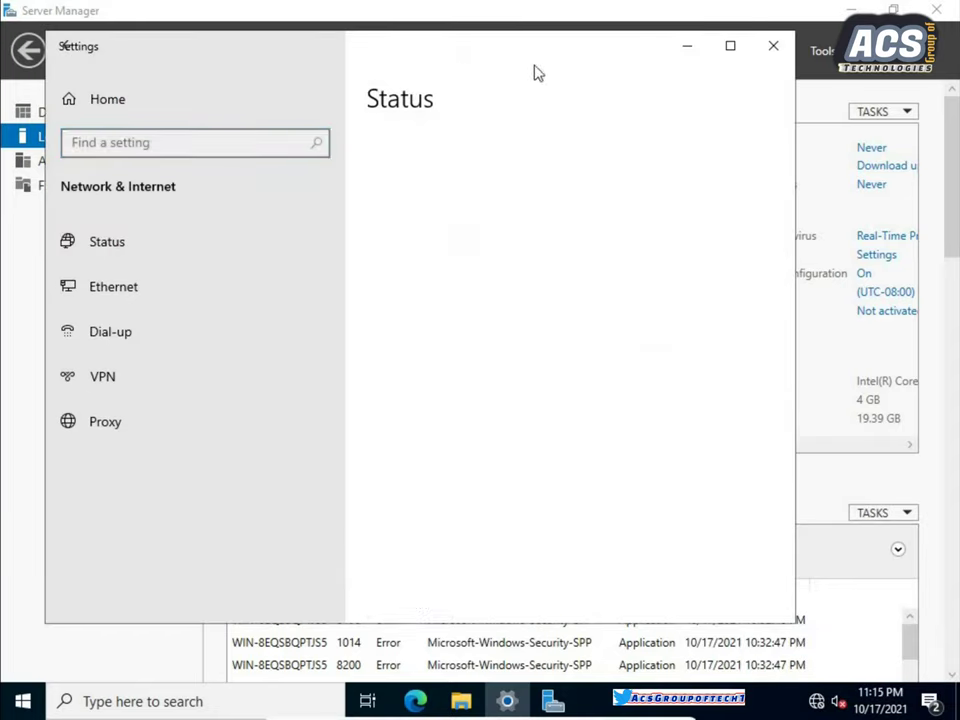
click(122, 300)
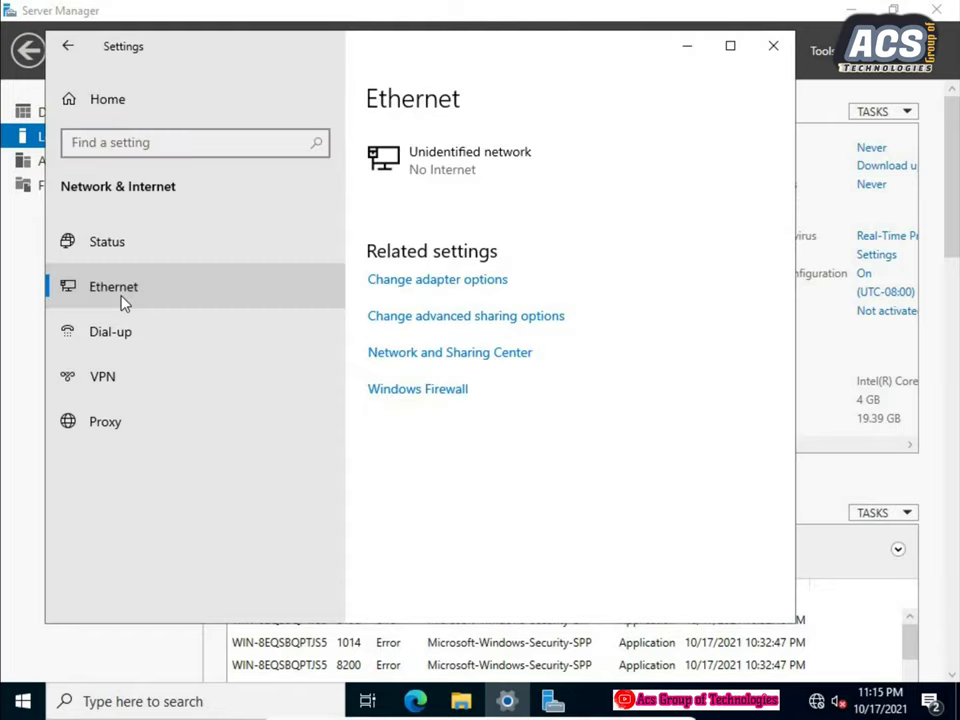
click(403, 288)
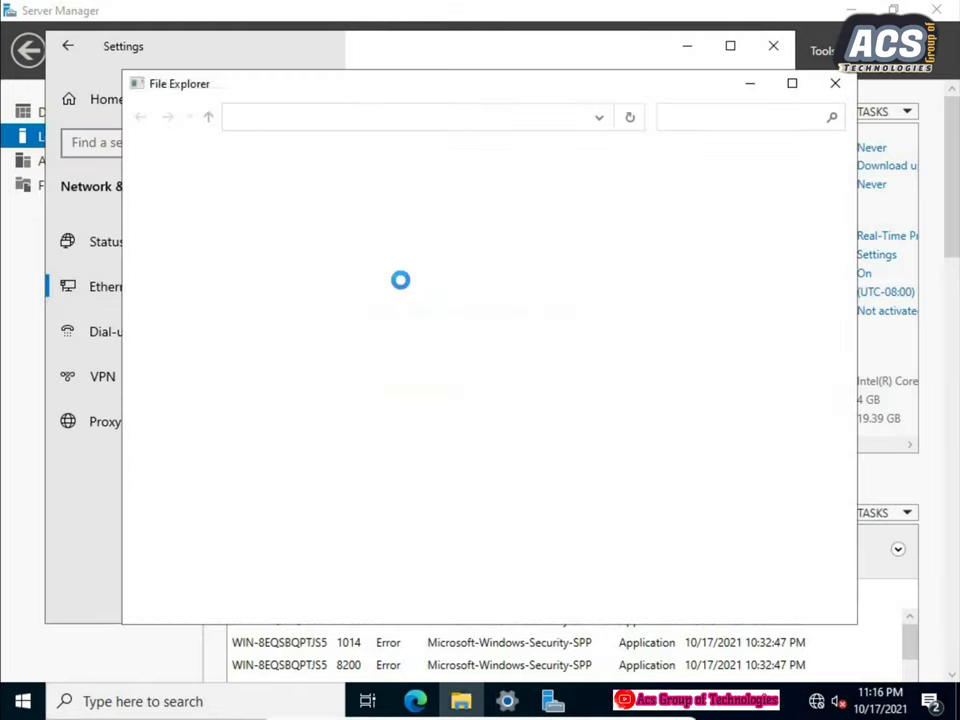
click(835, 84)
click(774, 46)
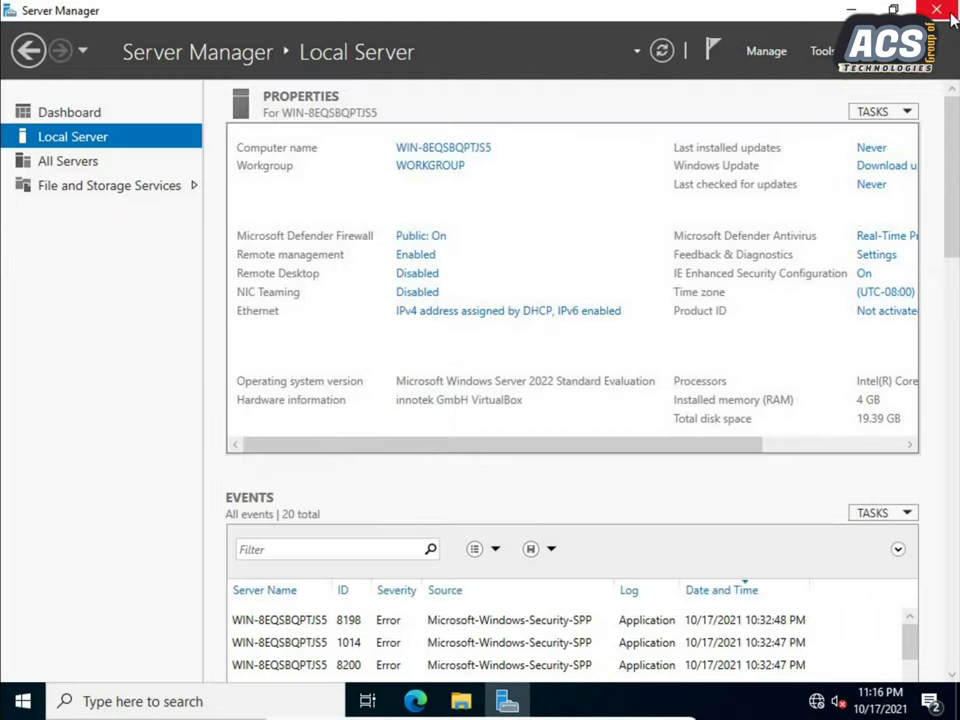
click(936, 10)
Open Network Connections by running ncpa.cpl from the Run dialog.
click(178, 705)
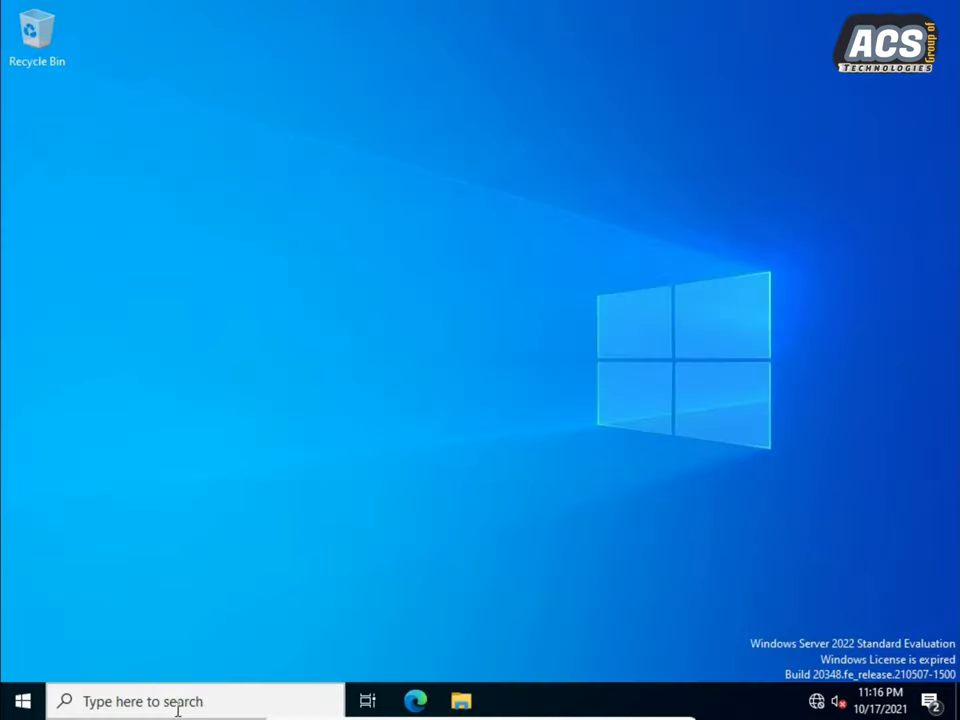
text(rum)
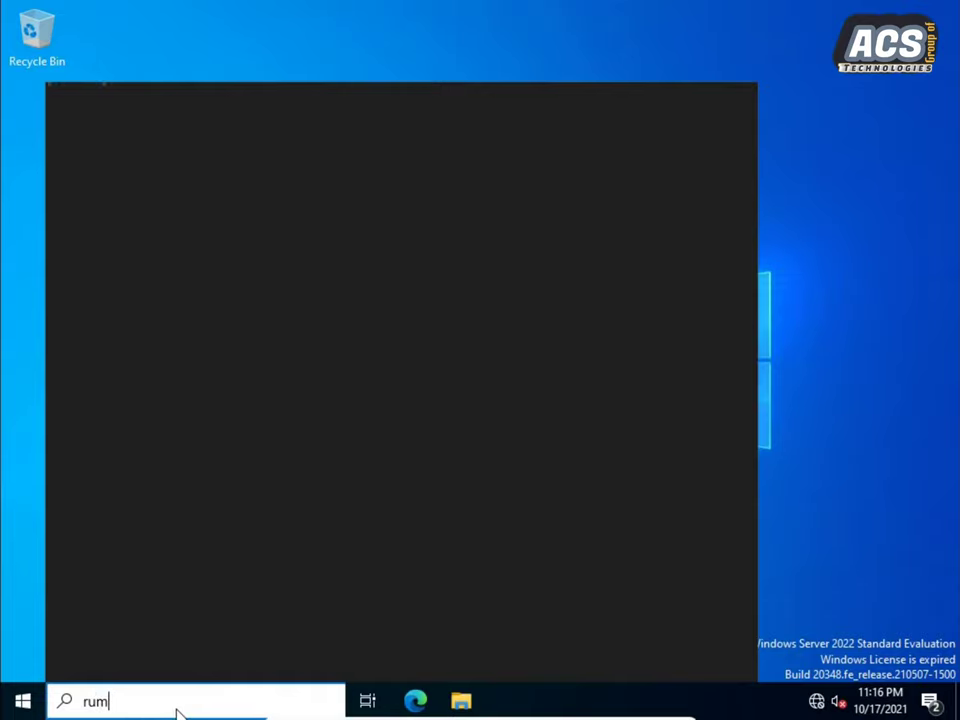
key(BackSpace)
text(n)
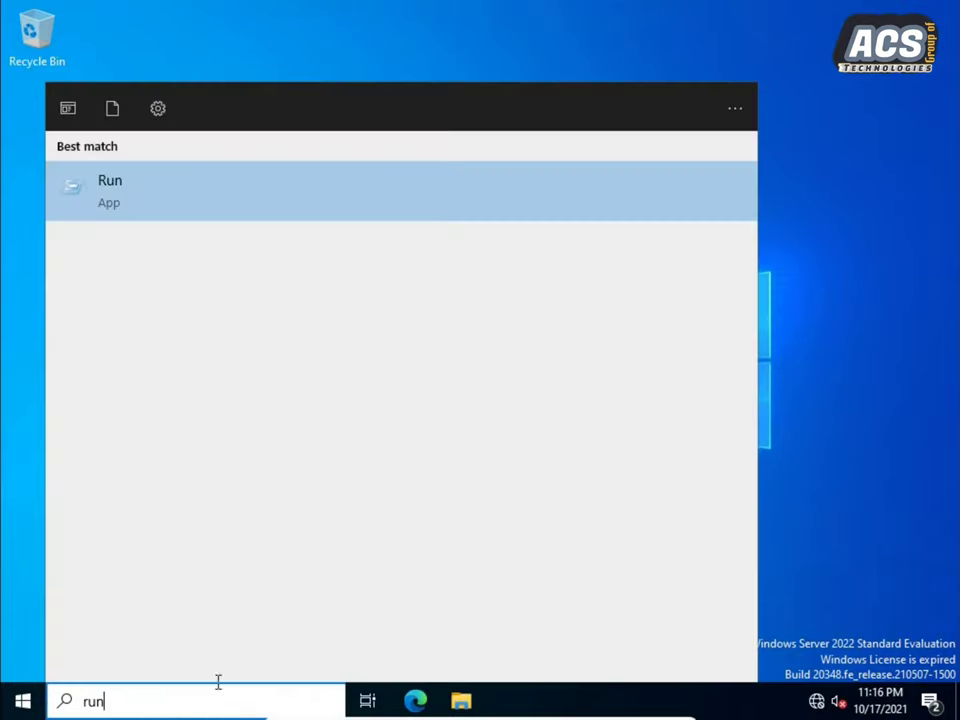
click(116, 186)
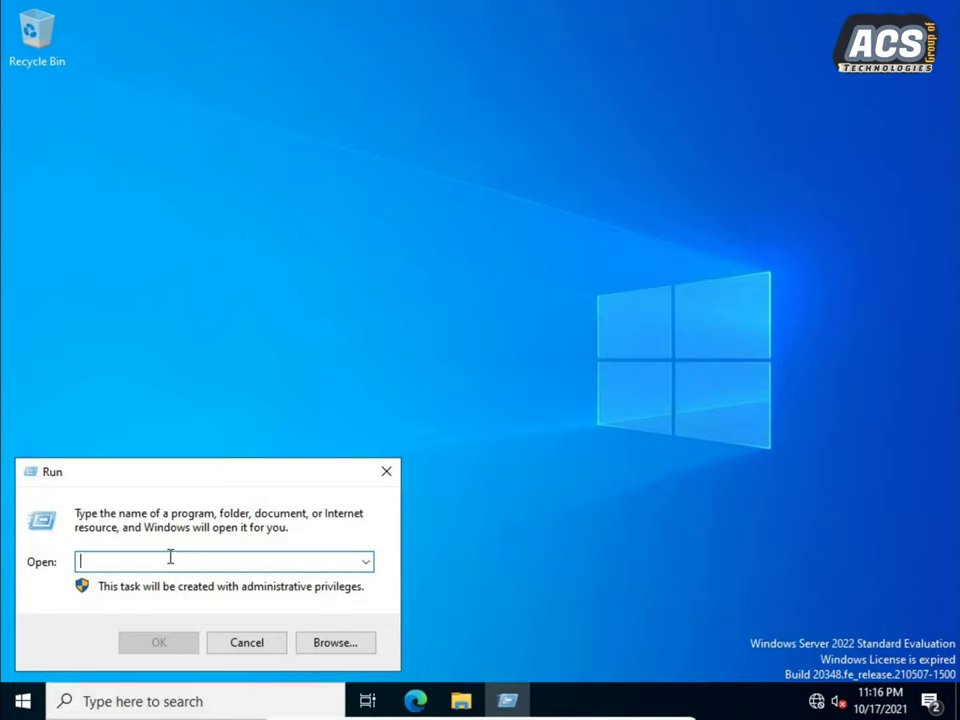
text(ncpa.cpl)
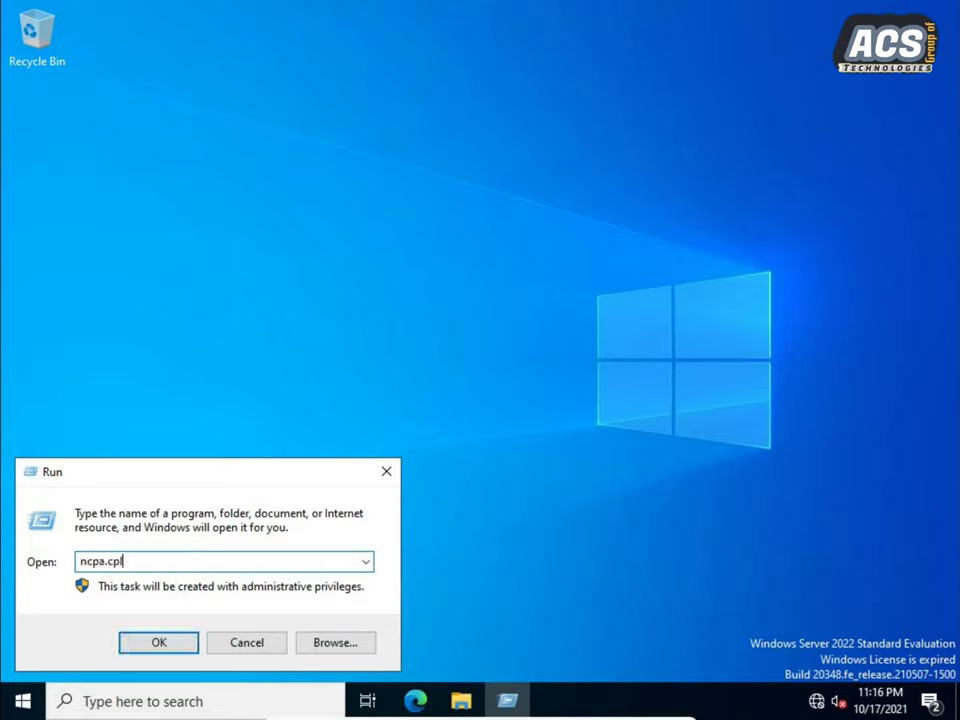
key(Return)
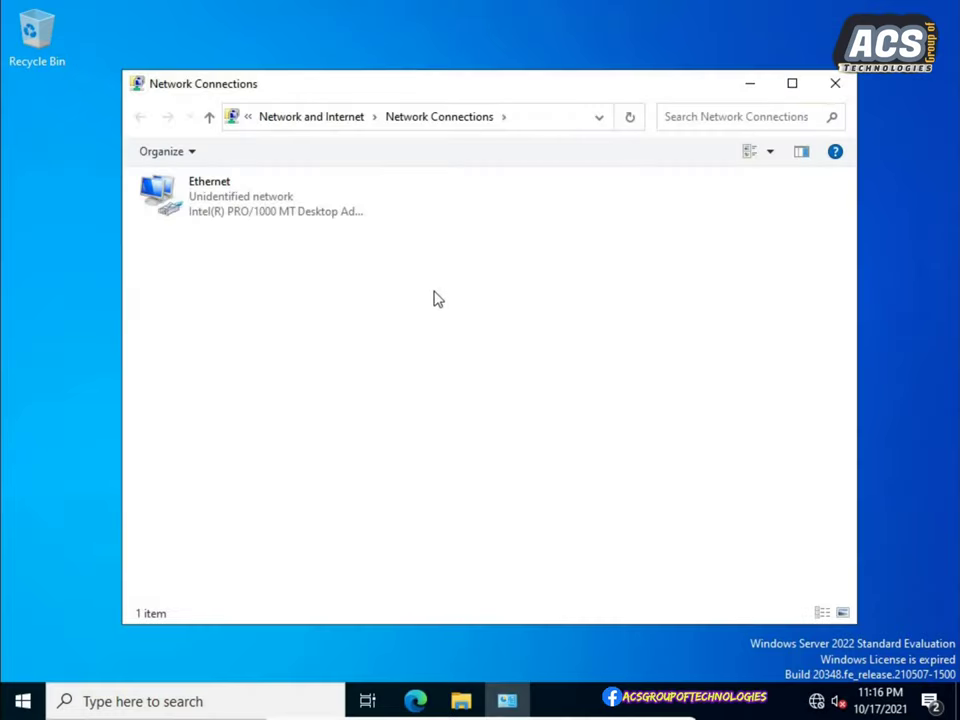
Open the Ethernet adapter's properties and its Internet Protocol Version 4 (TCP/IPv4) settings.
click(273, 220)
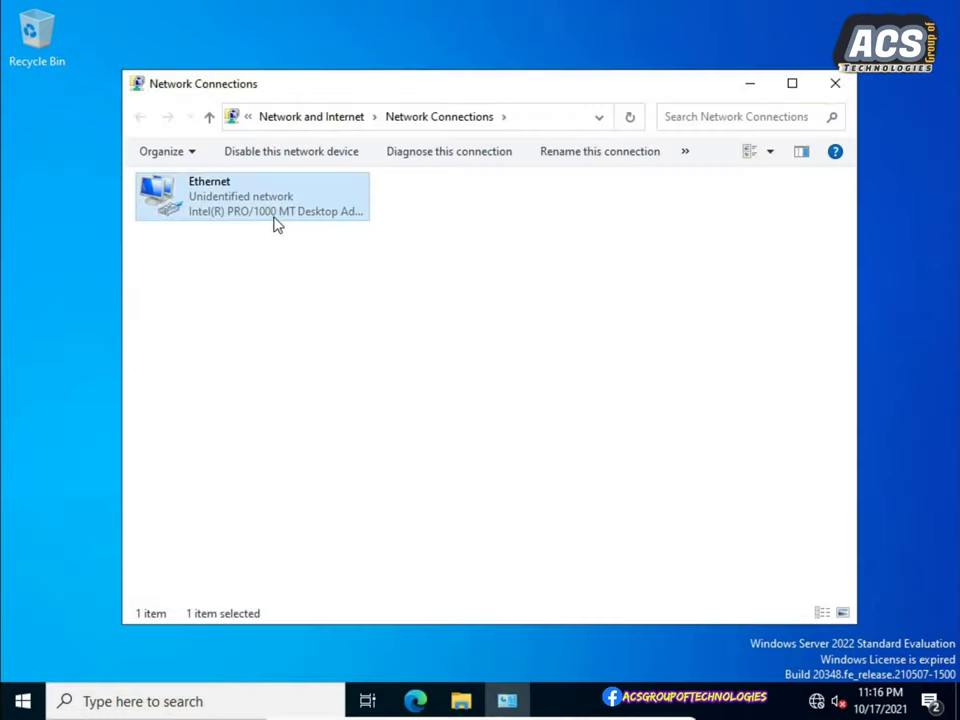
right_click(274, 217)
click(347, 400)
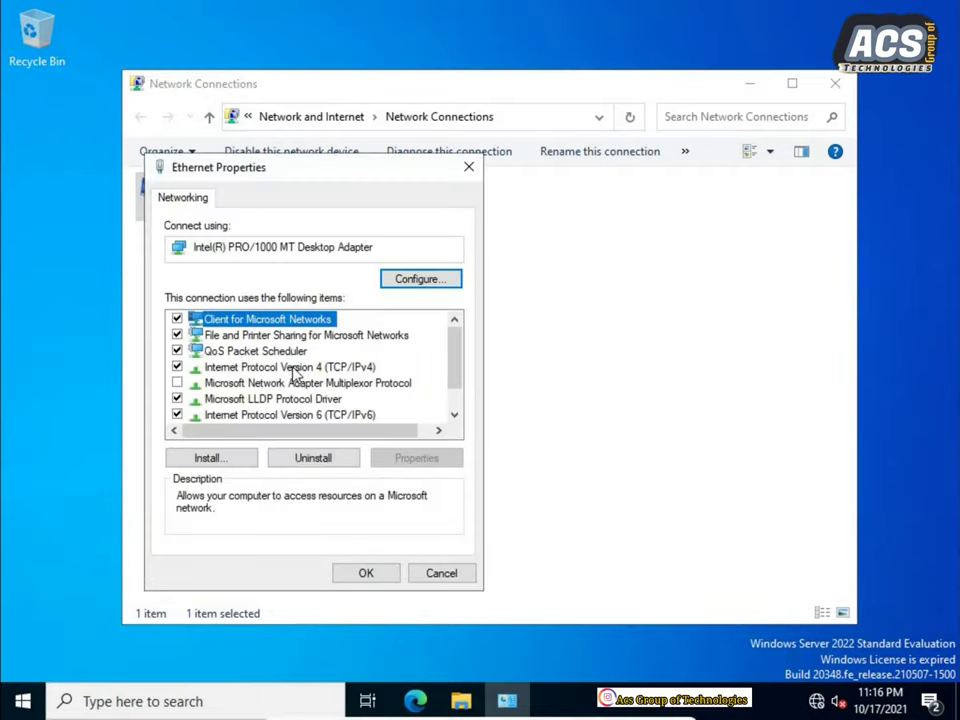
click(348, 370)
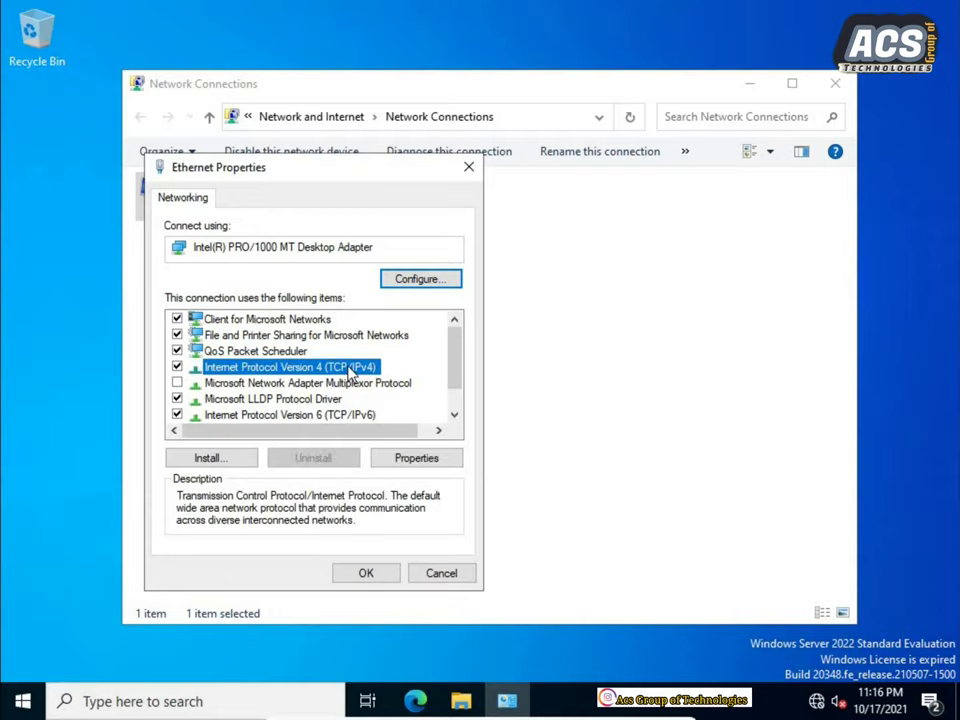
click(401, 457)
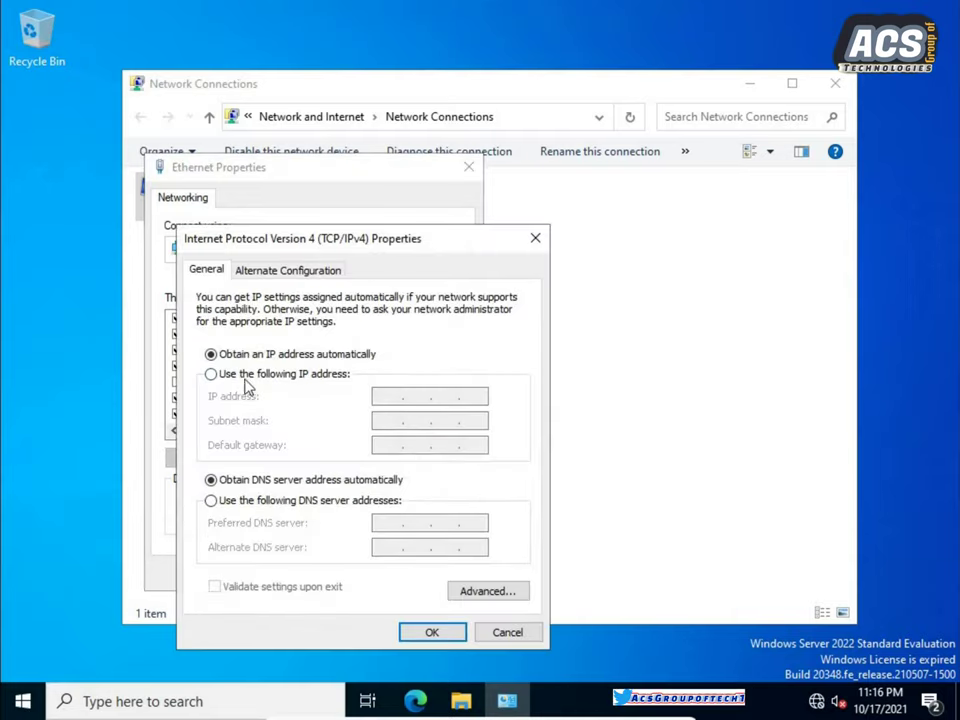
Switch to a static address: IP 192.168.10.50, mask 255.255.255.0, gateway 192.168.10.100.
click(240, 376)
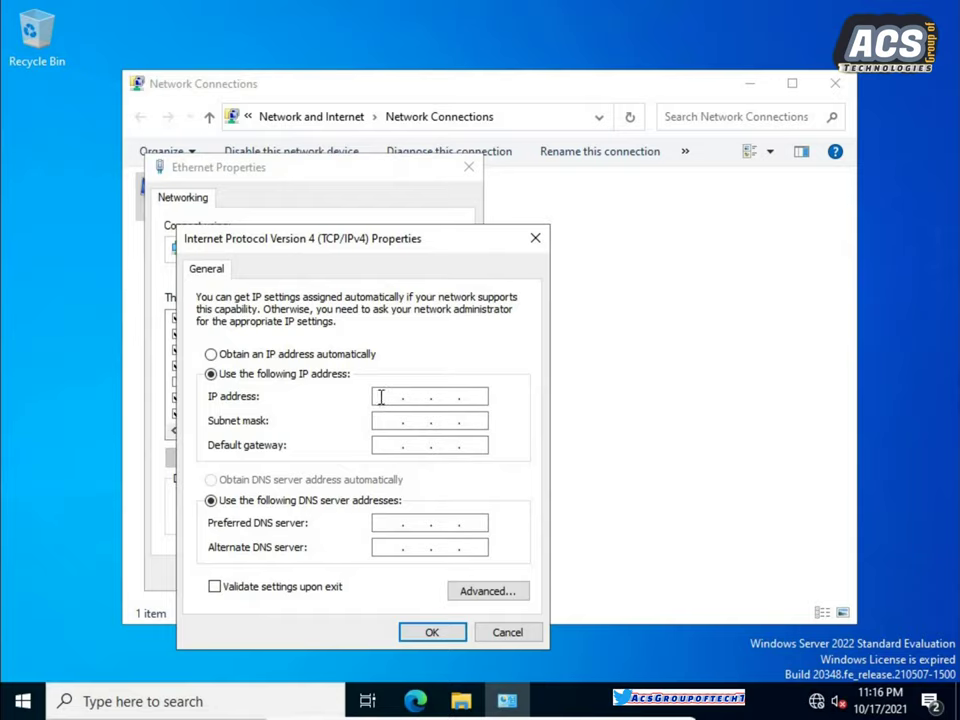
click(380, 397)
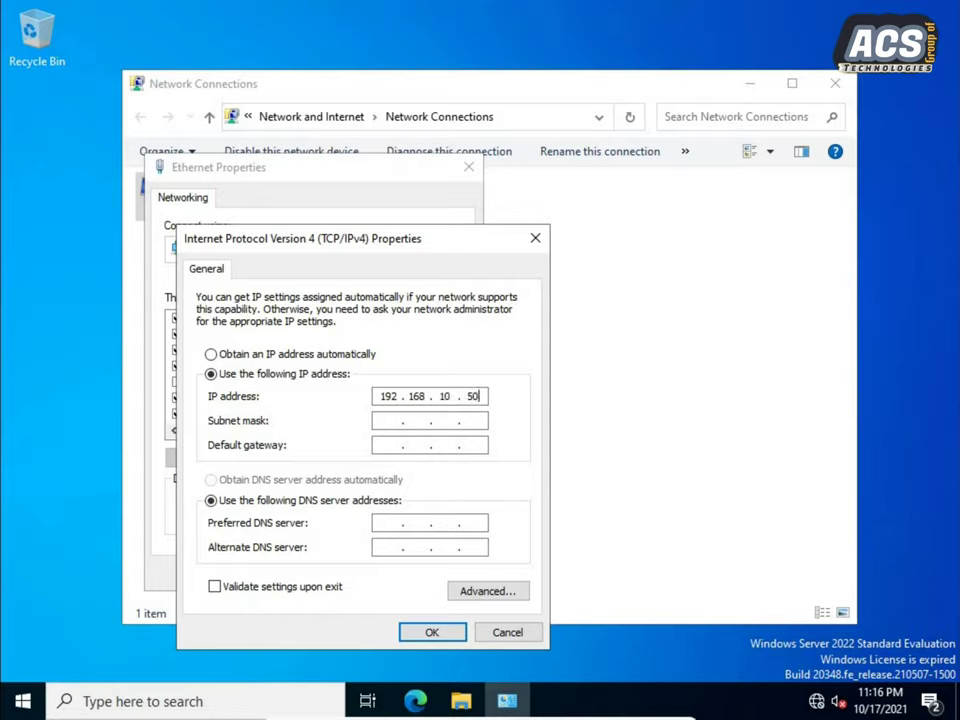
click(381, 421)
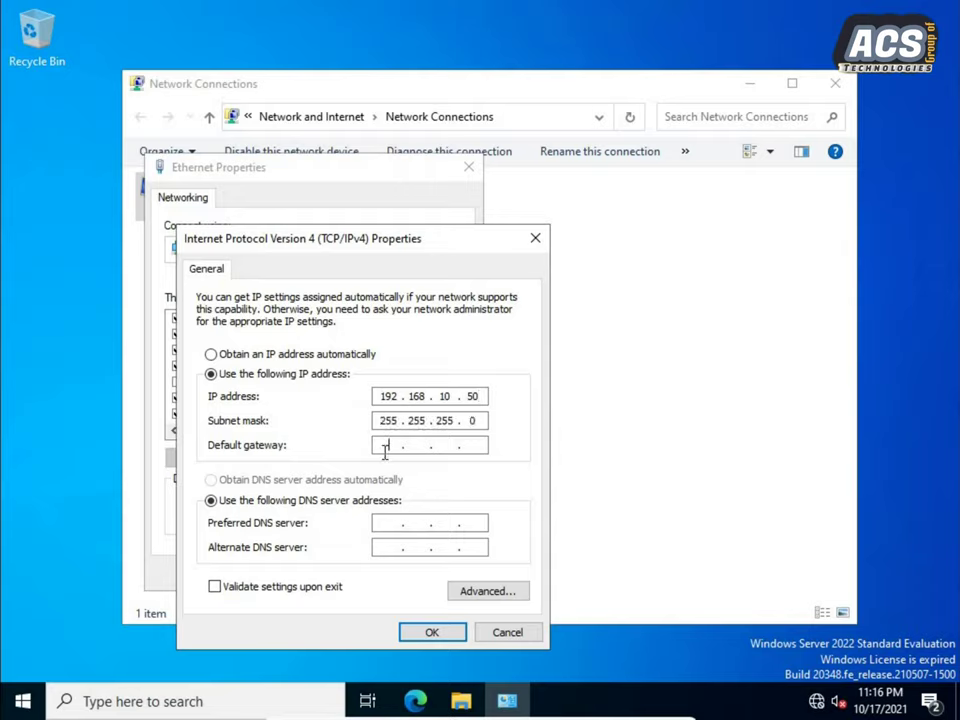
text(192 . 168 . 10 . 100)
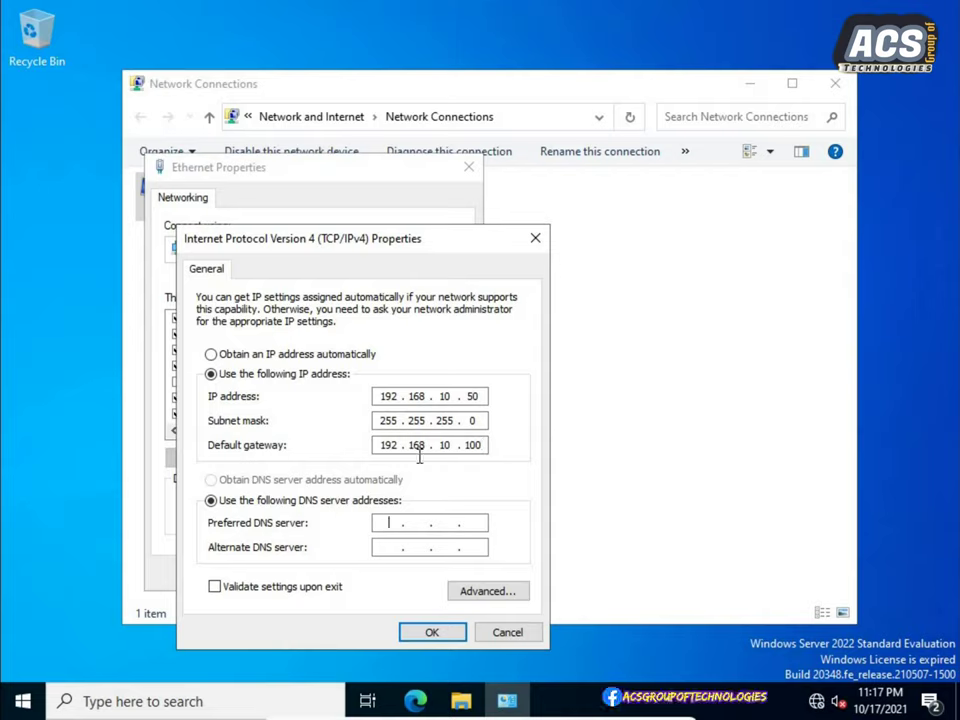
double_click(384, 396)
Set preferred DNS server 192.168.10.50 and confirm the IPv4 and Ethernet properties.
click(379, 519)
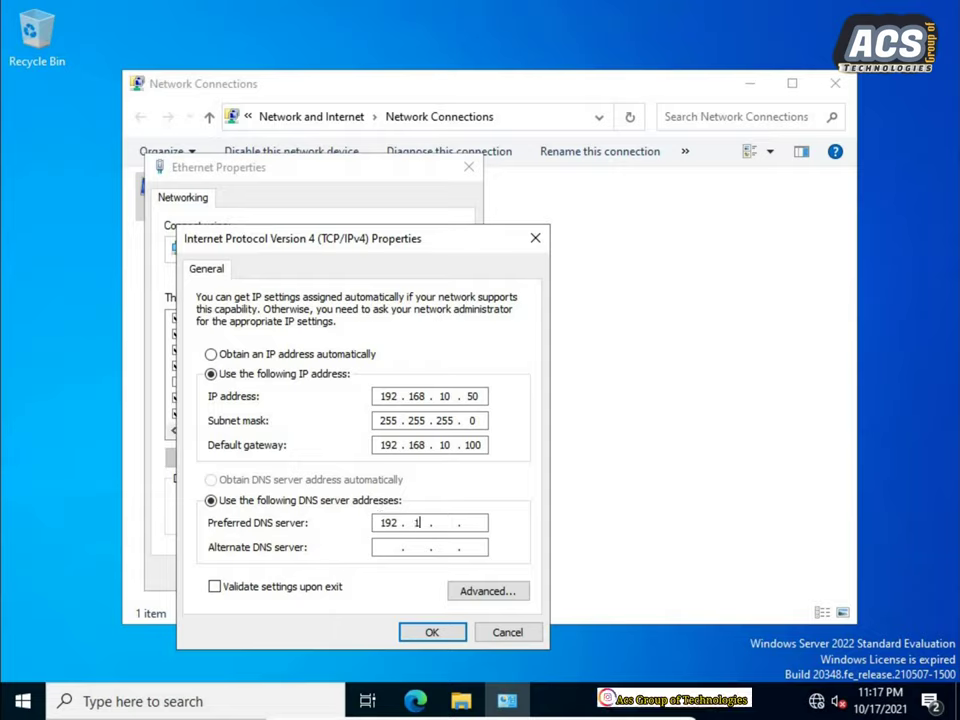
text(192.167)
key(BackSpace)
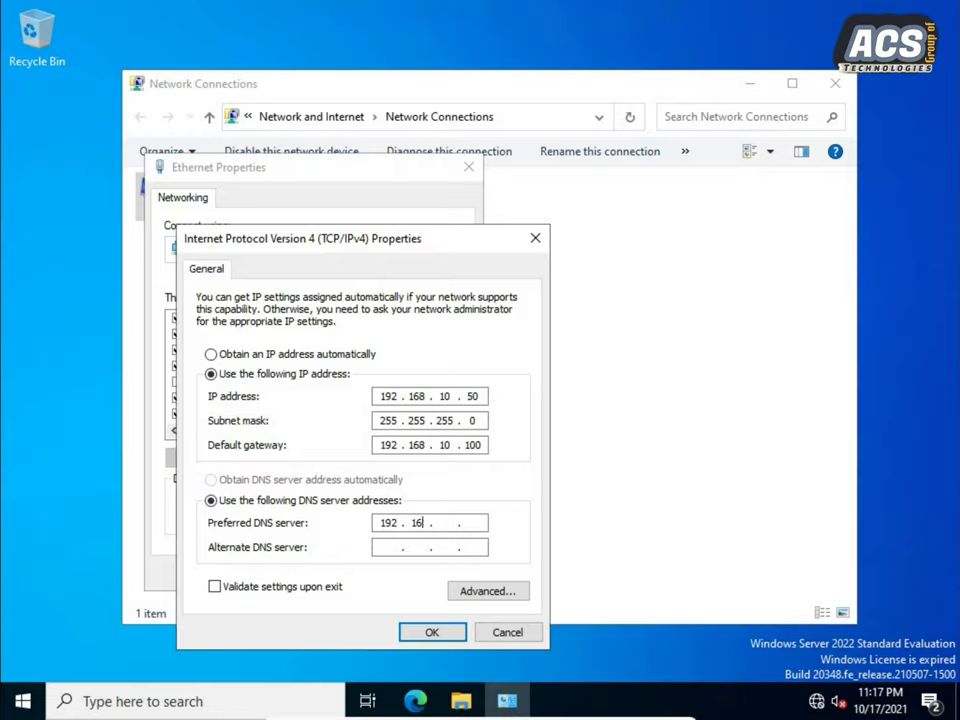
text(810)
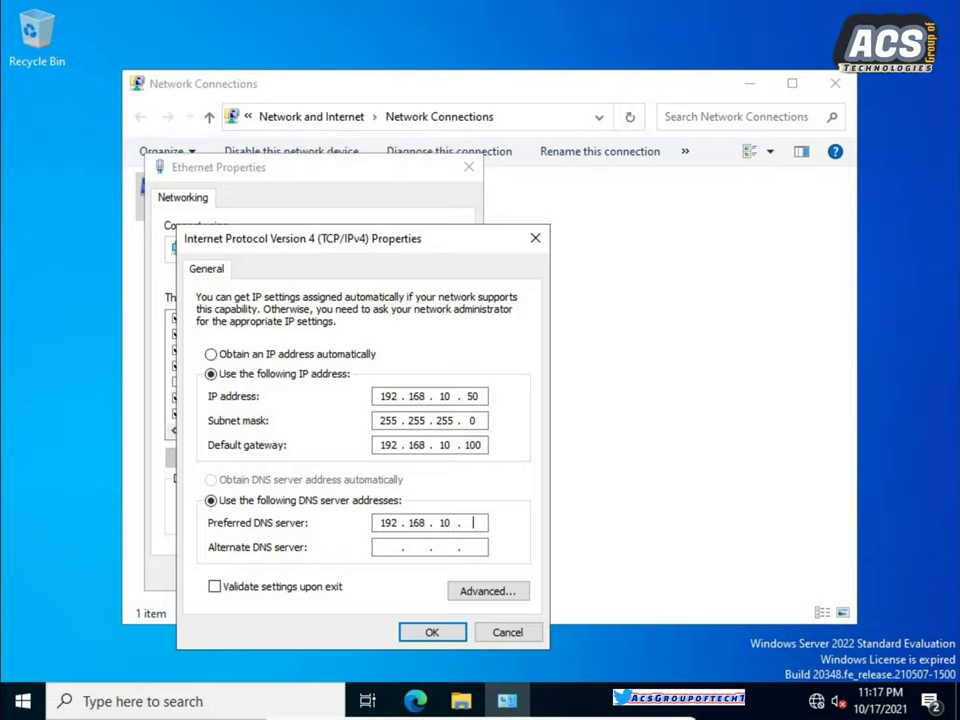
text(50)
click(444, 633)
click(377, 572)
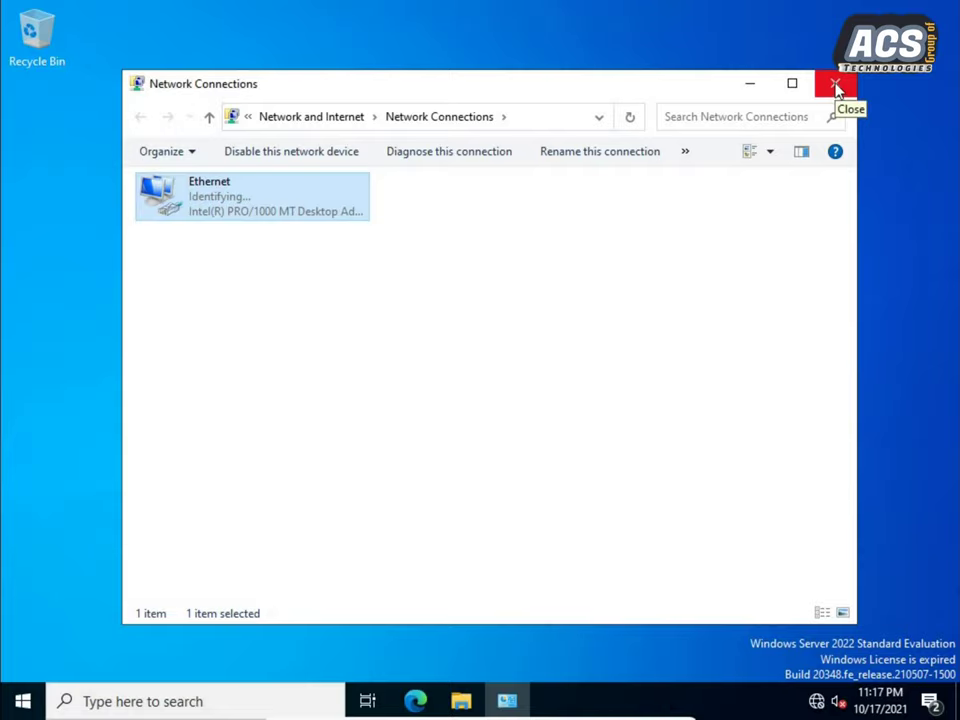
Close Network Connections and refresh the desktop.
click(836, 87)
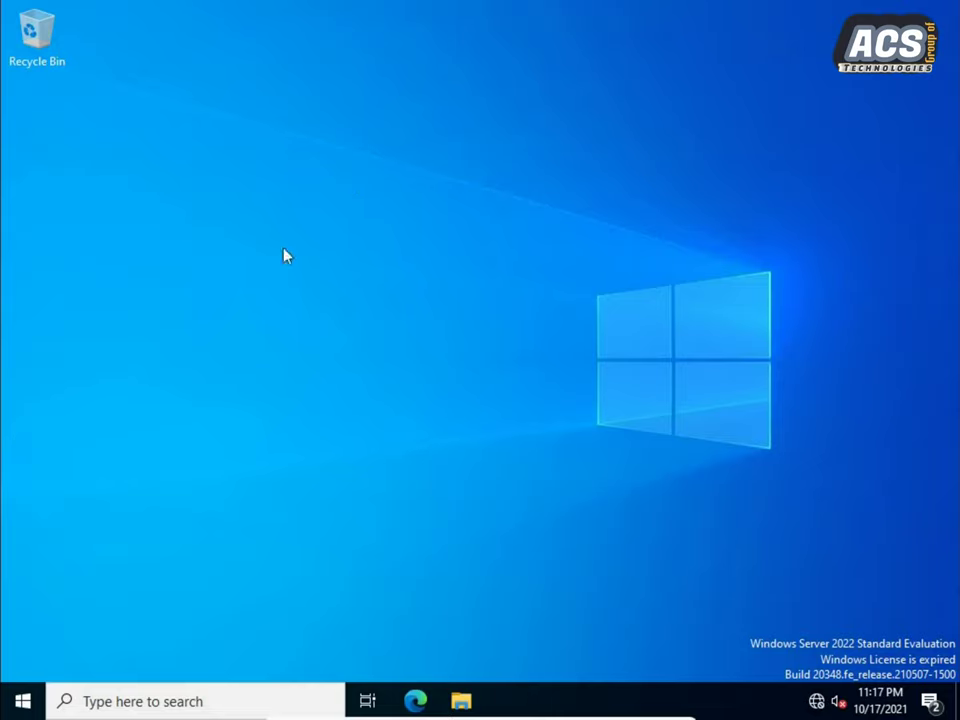
right_click(360, 253)
click(405, 309)
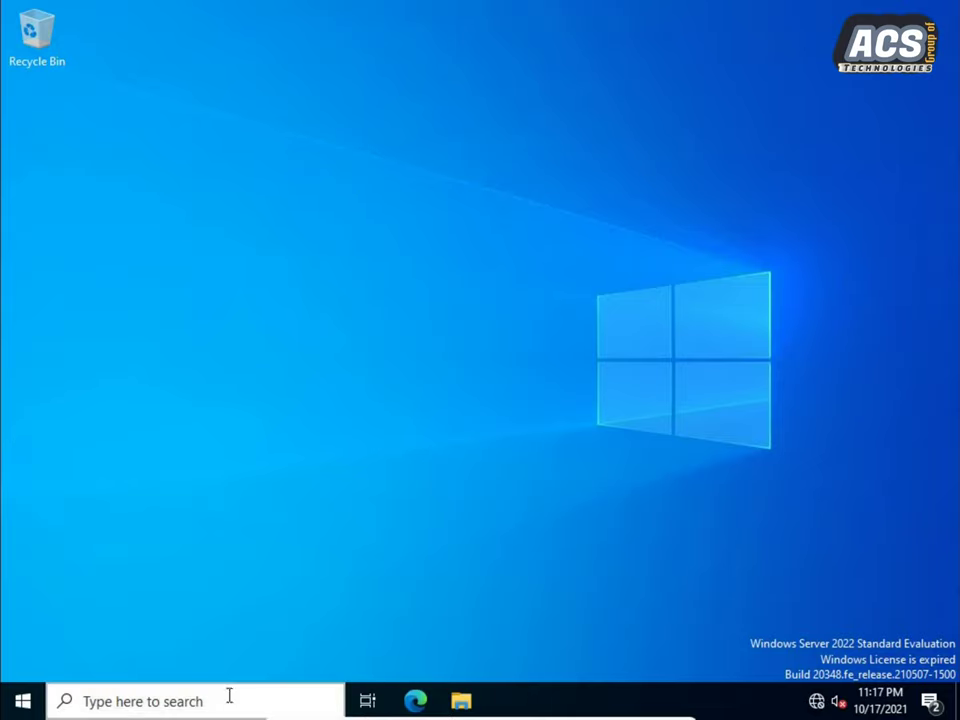
Launch Server Manager from Start, dismiss the Admin Center notice, and show Local Server.
click(26, 703)
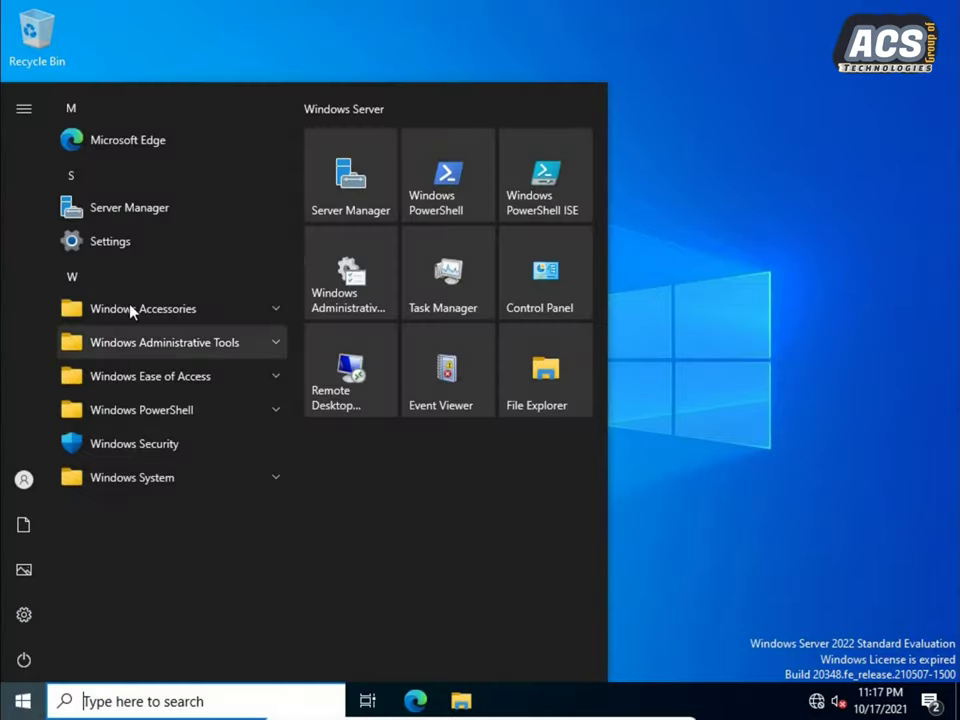
click(328, 201)
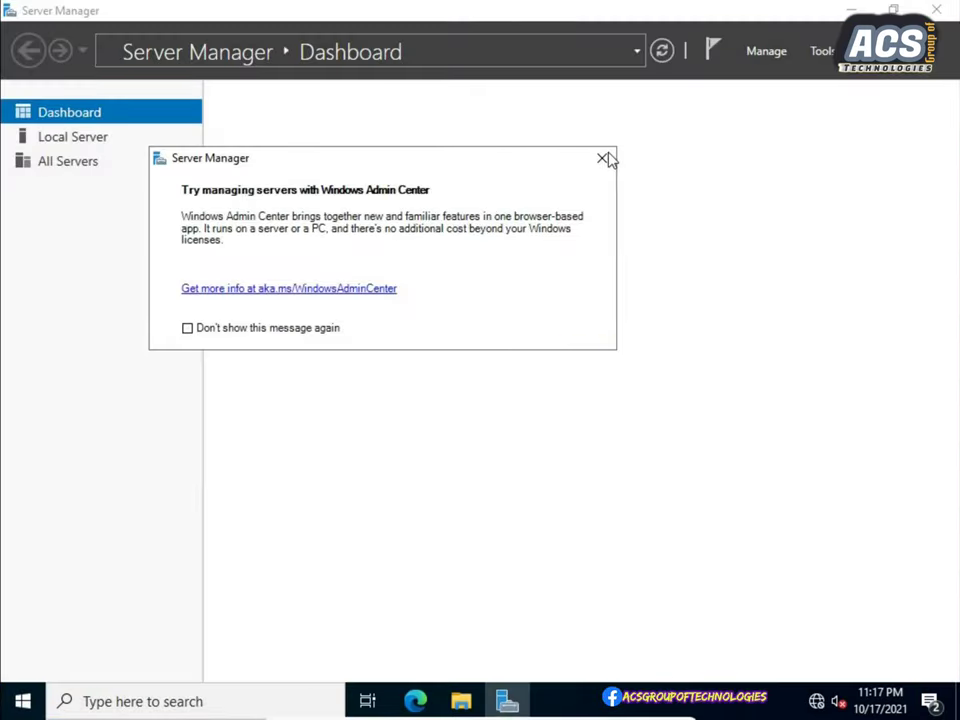
click(603, 159)
click(86, 136)
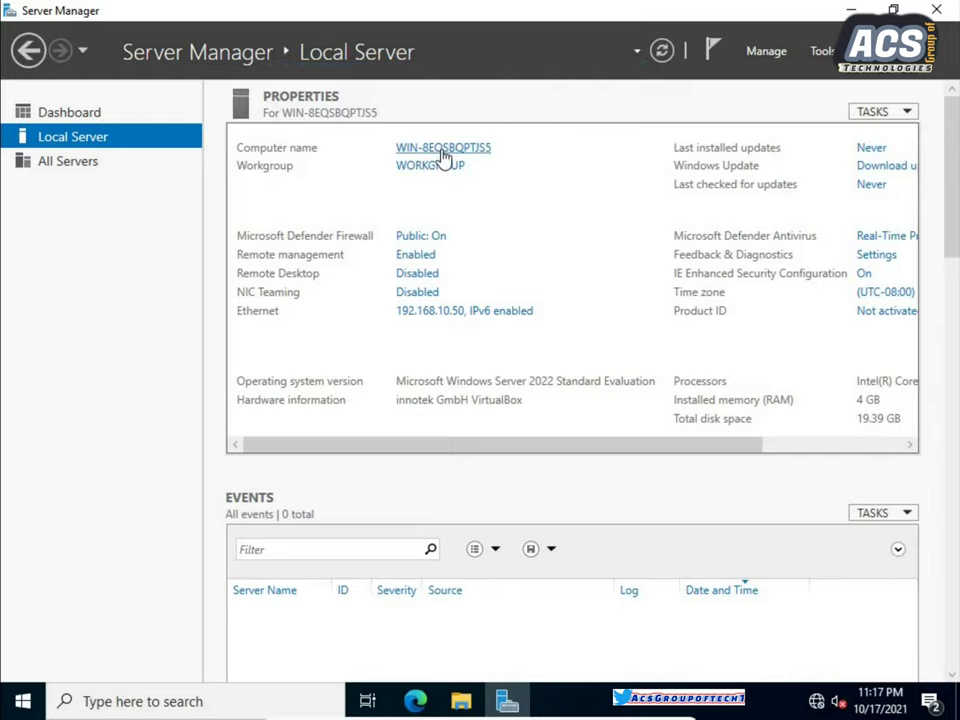
Change the computer name to V_infotech, accepting the non-standard name warning.
click(441, 151)
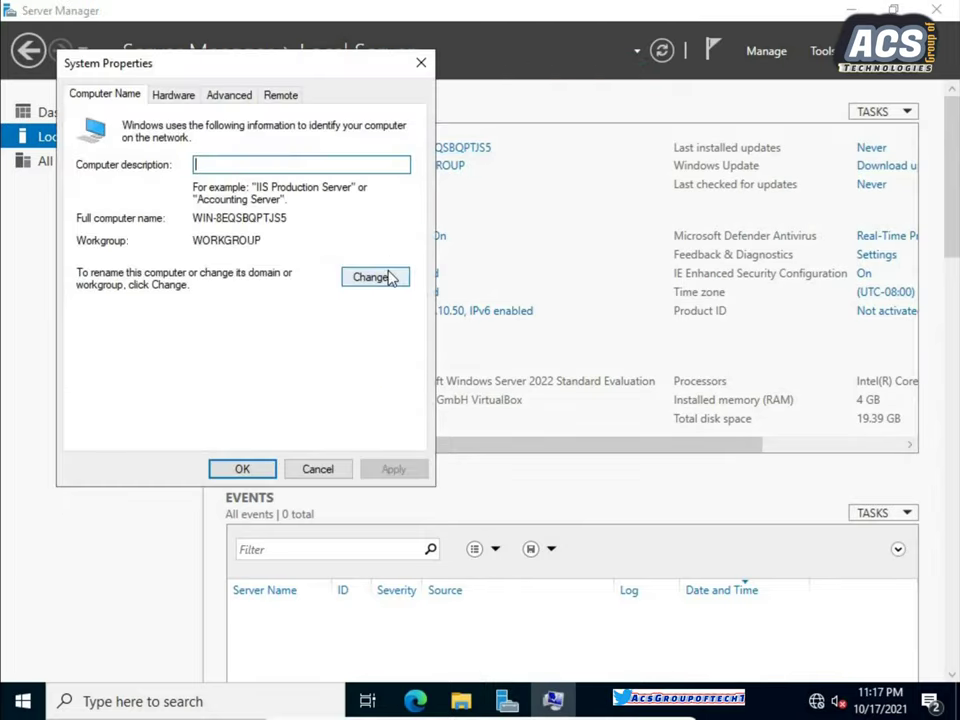
click(390, 280)
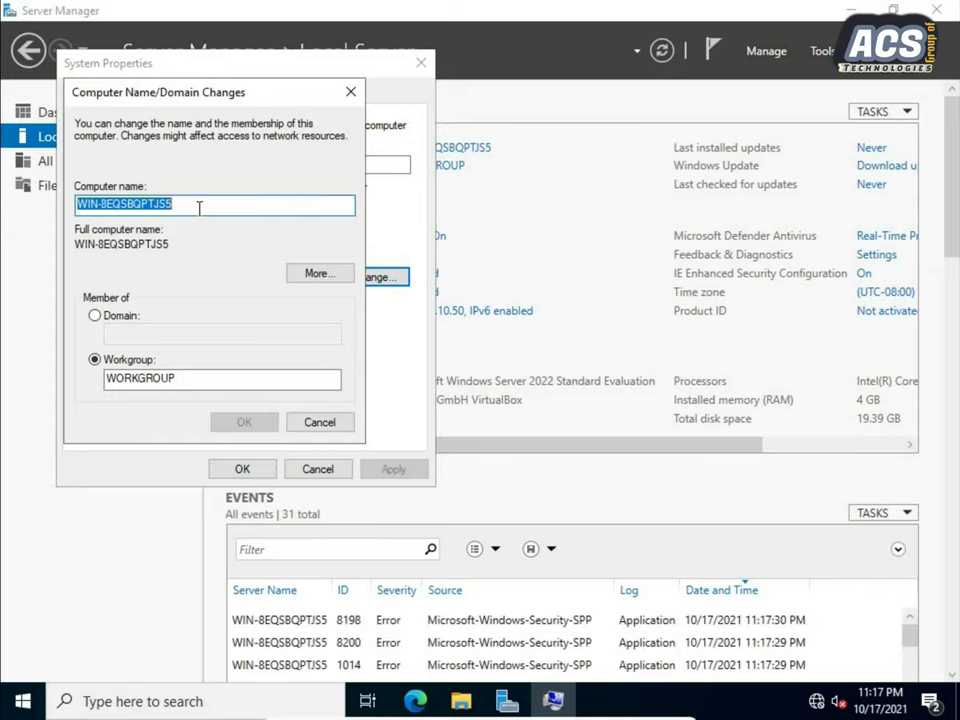
text(V)
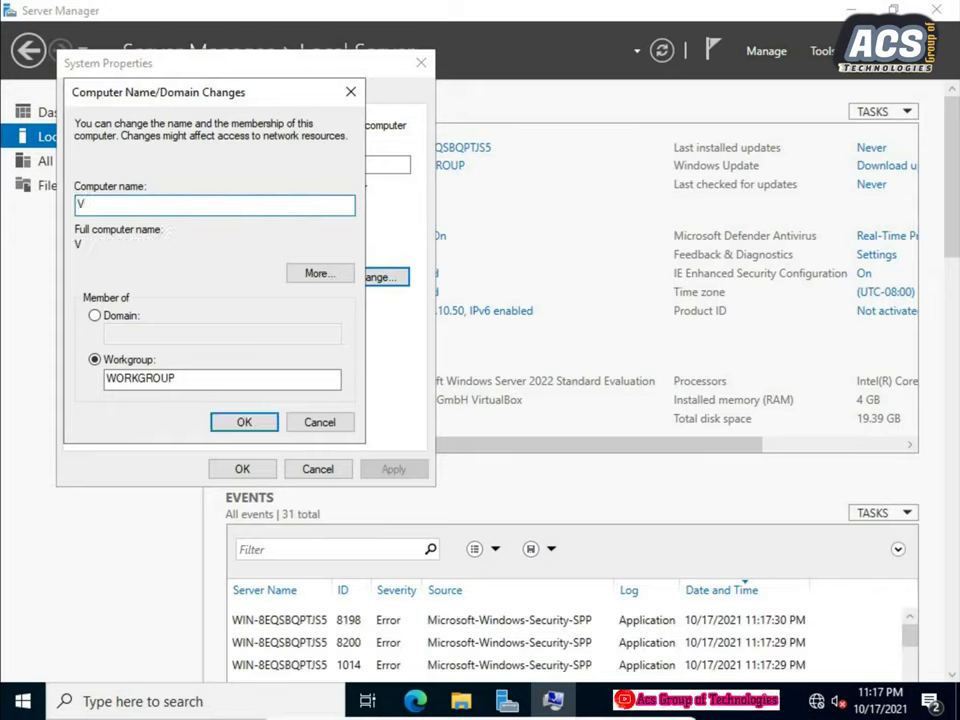
text(_infotech)
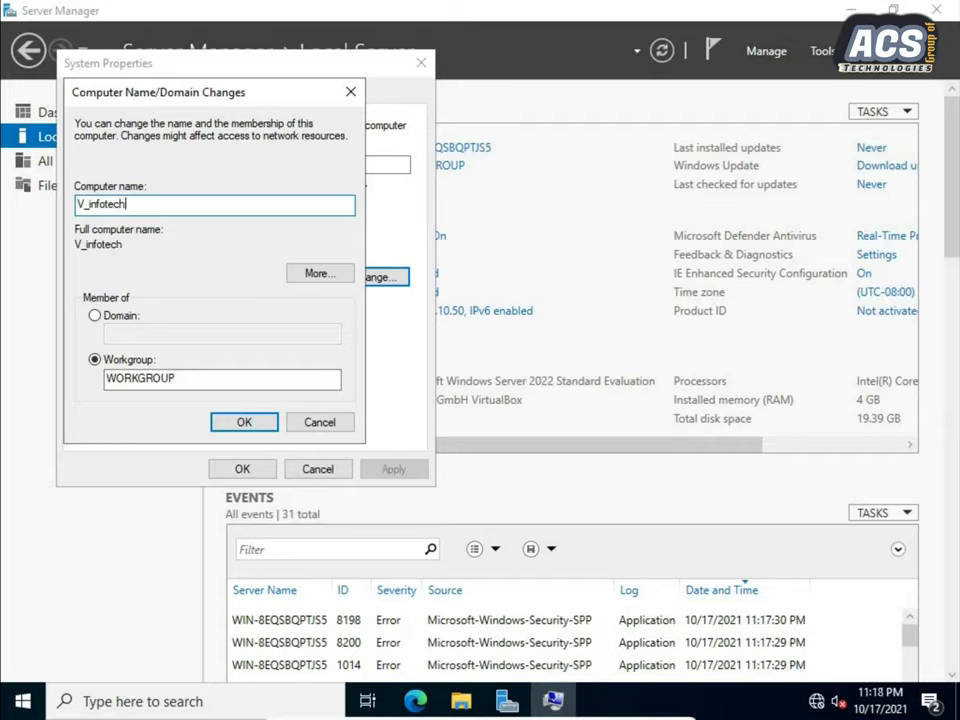
click(241, 424)
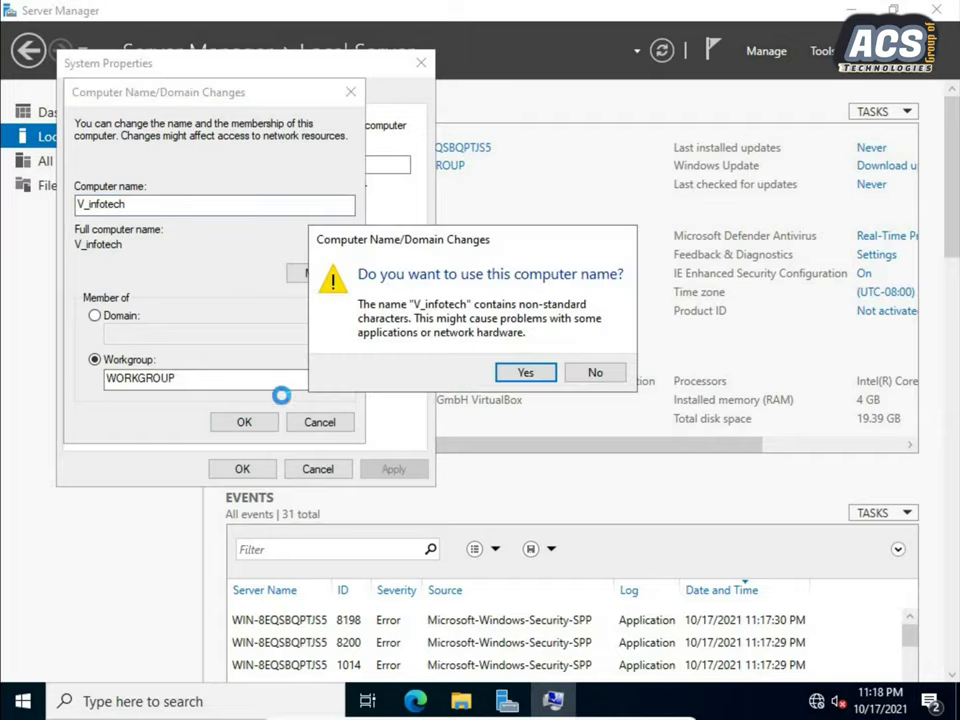
click(524, 374)
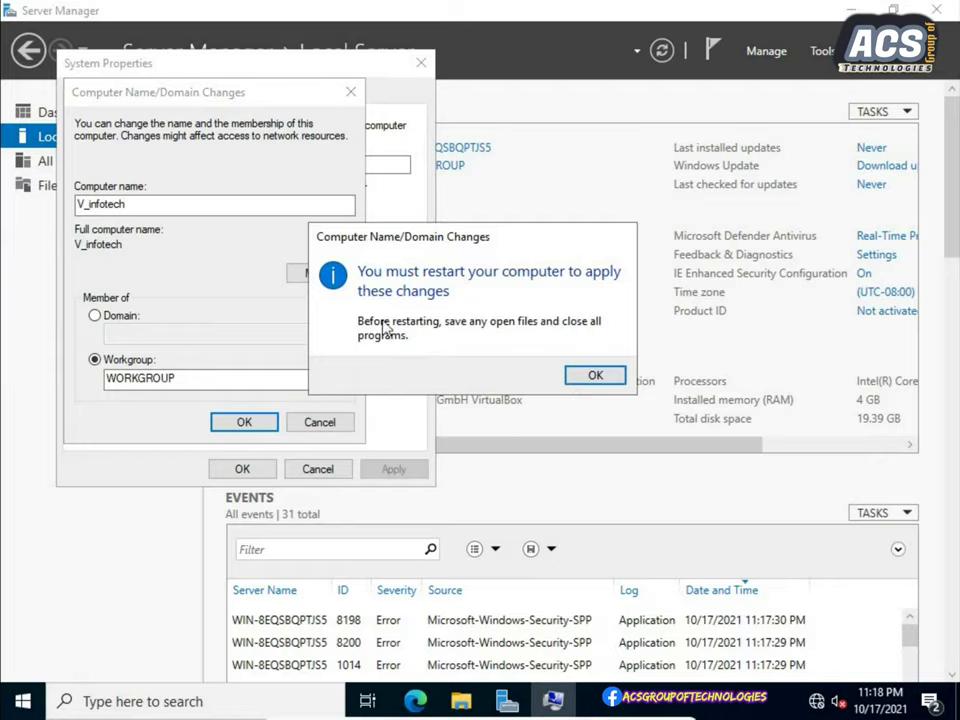
Acknowledge the restart notice, close System Properties, and restart the server now.
click(595, 375)
click(241, 469)
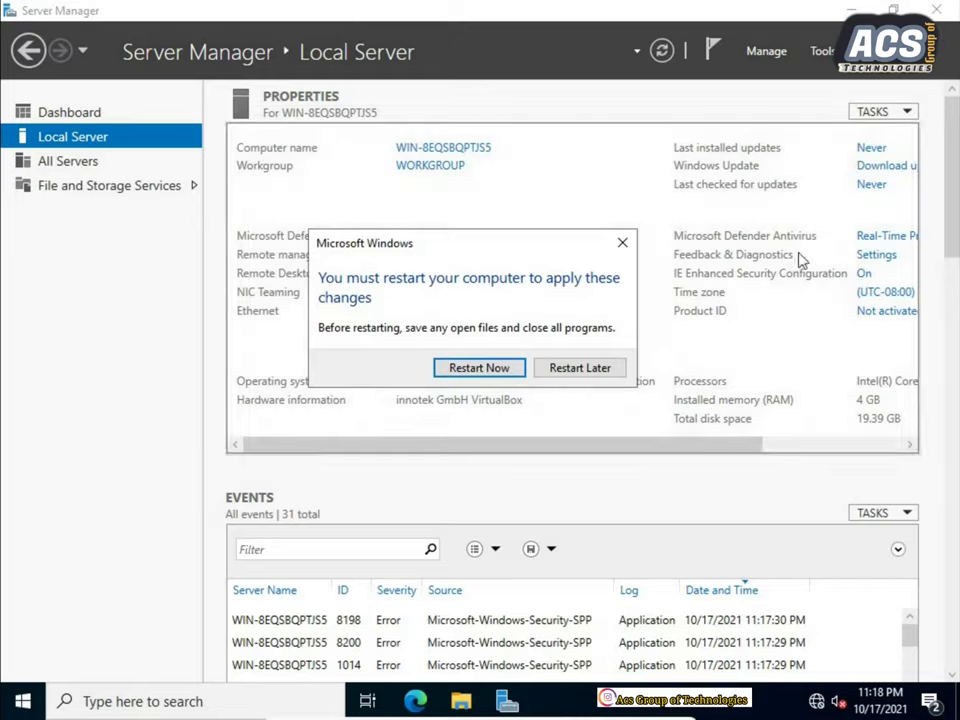
click(478, 368)
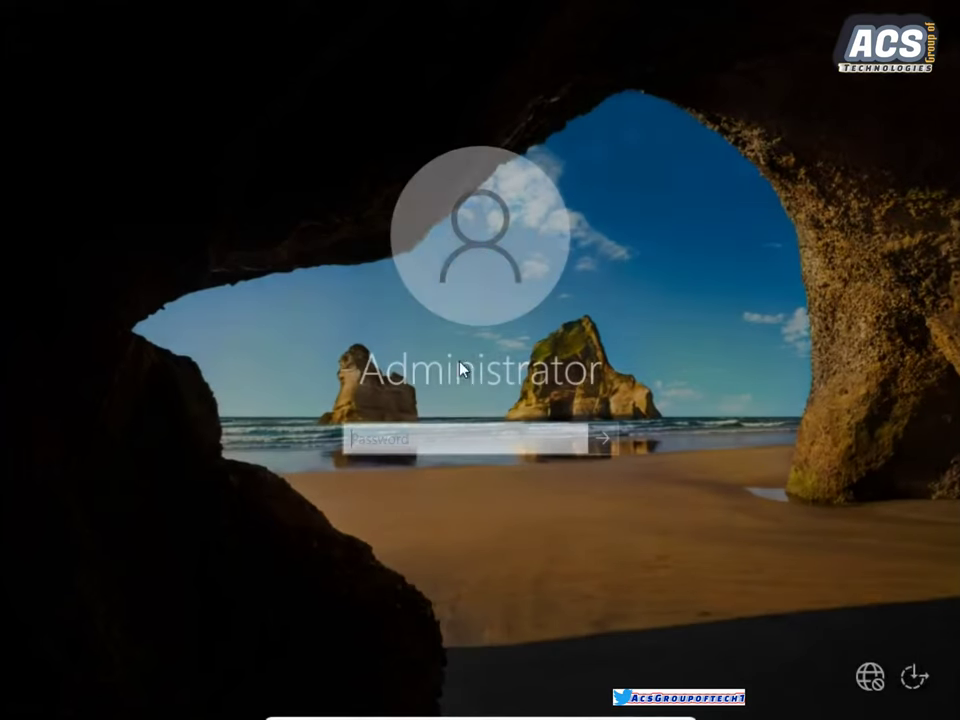
Sign in as Administrator with the account password and refresh the desktop three times.
text(P)
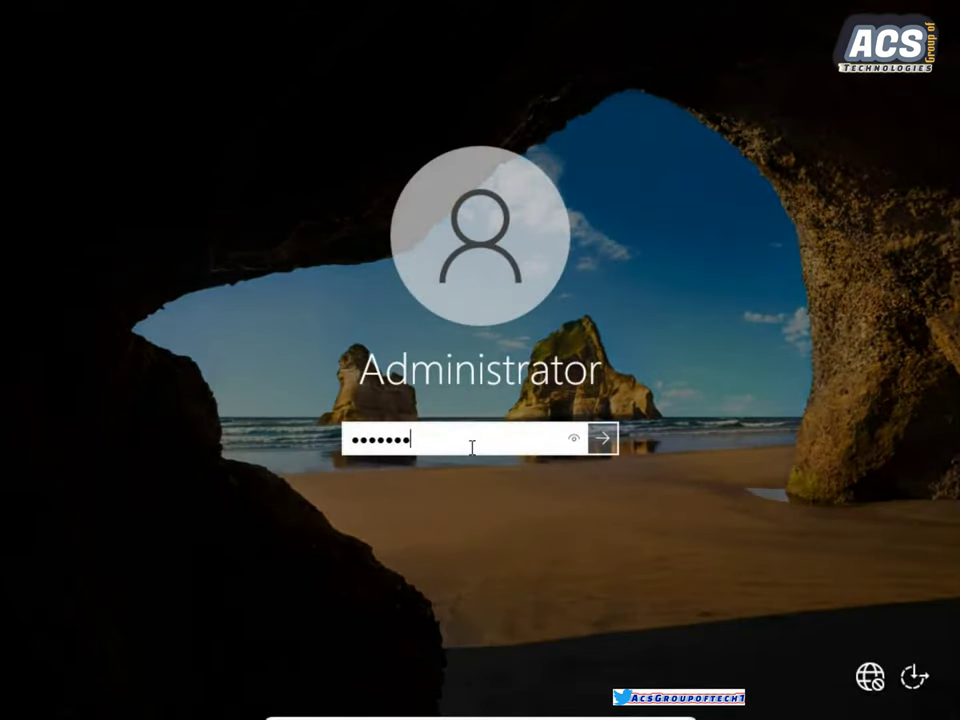
text(@ssw0r)
key(Return)
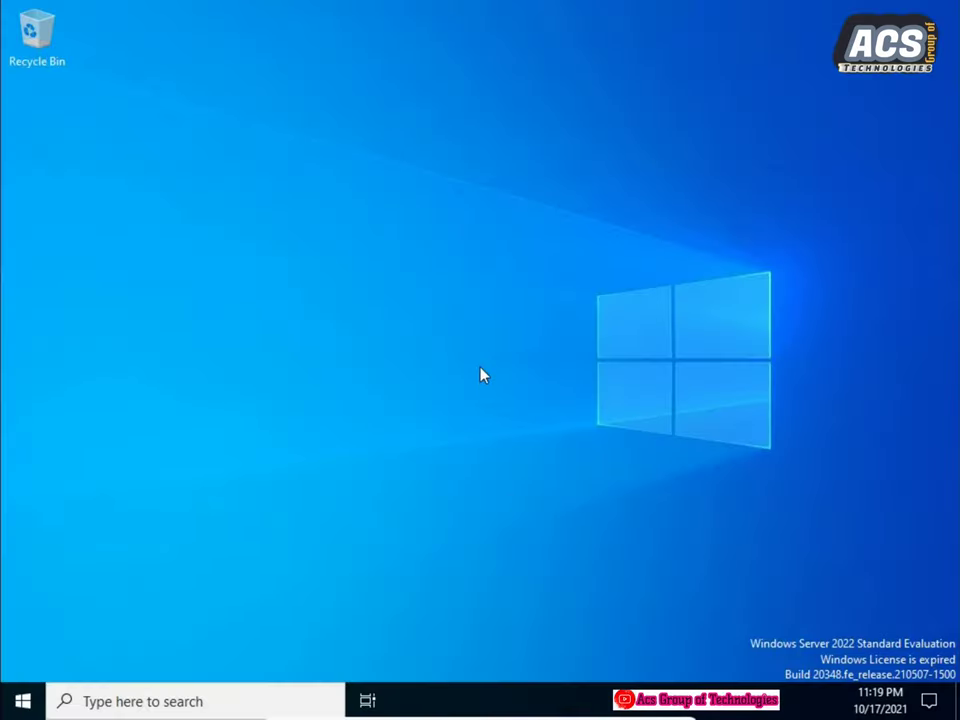
right_click(464, 282)
click(500, 334)
right_click(470, 306)
click(507, 365)
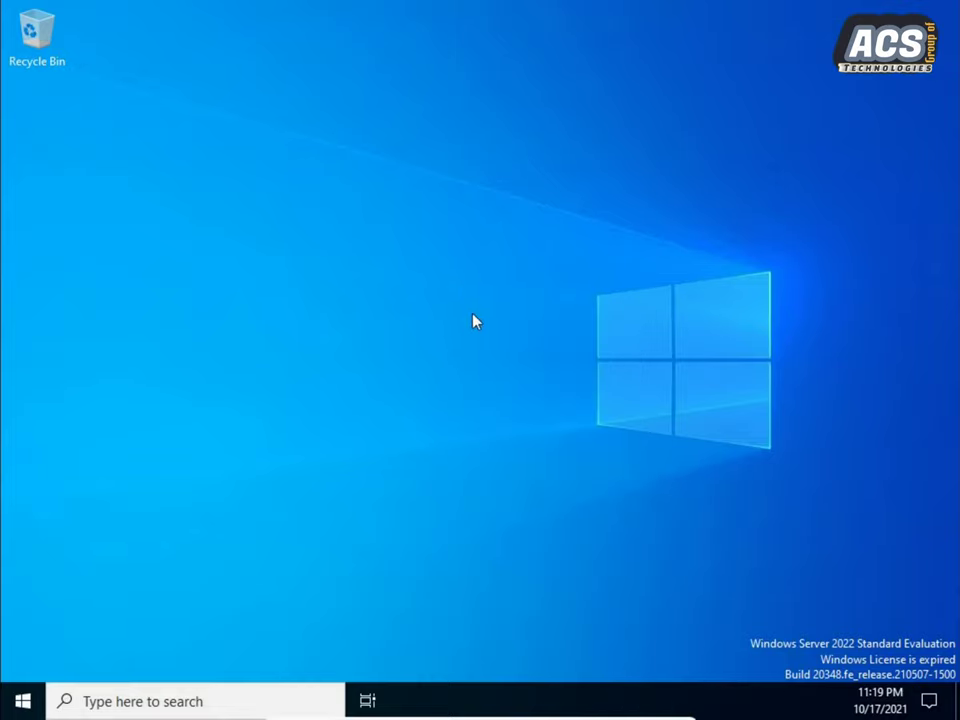
right_click(473, 315)
click(508, 371)
Run ipconfig in a command prompt to confirm IPv4 192.168.10.50 and gateway 192.168.10.100.
key(super+r)
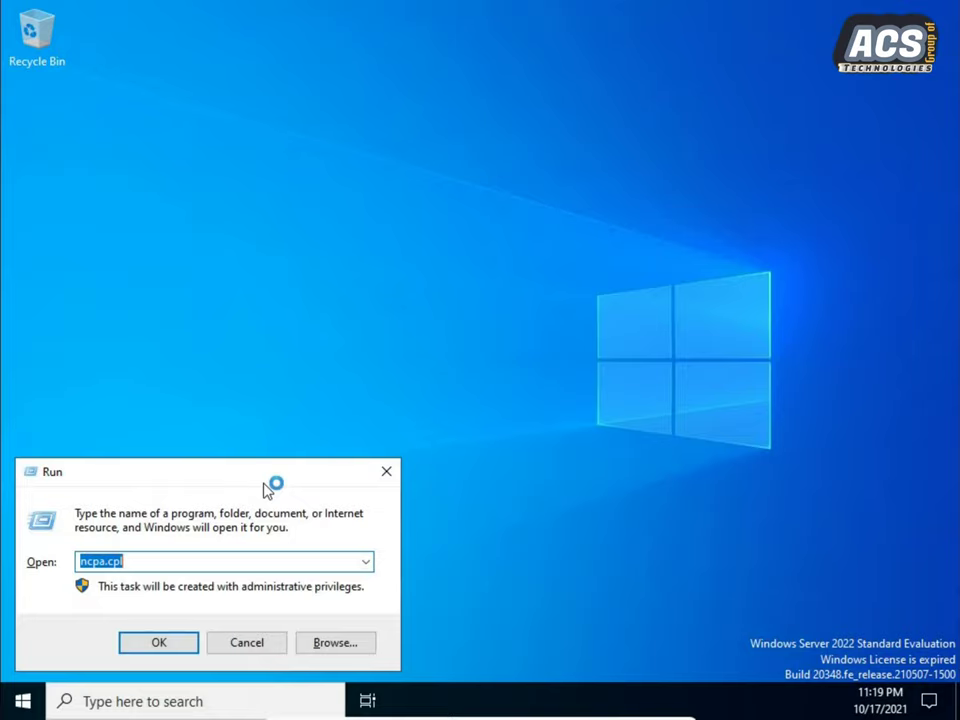
text(cm)
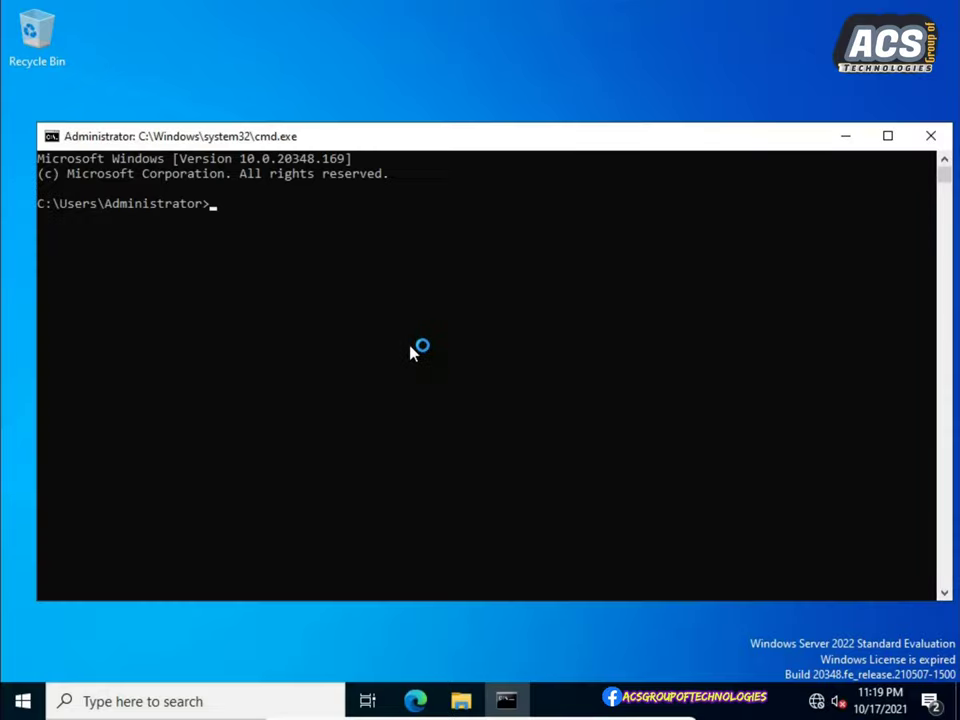
click(409, 340)
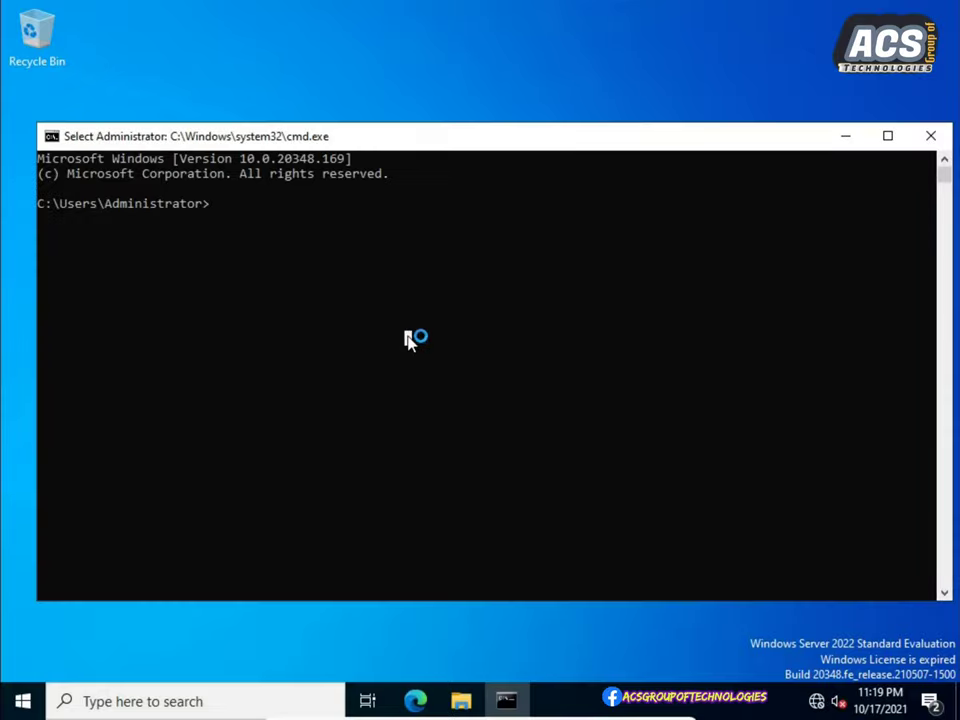
text(ip config)
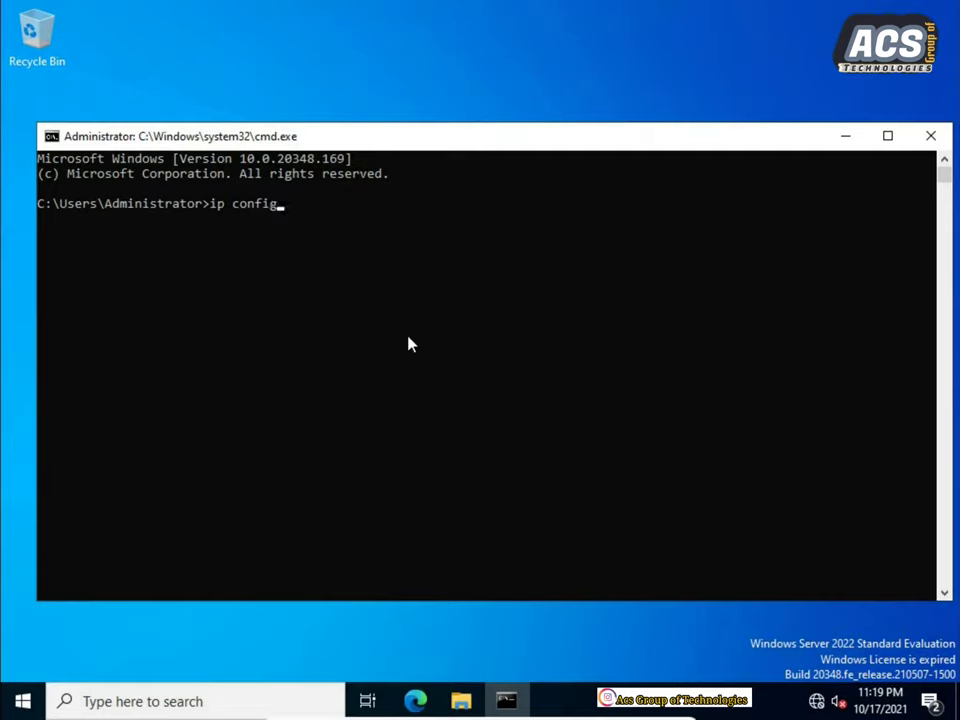
key(Return)
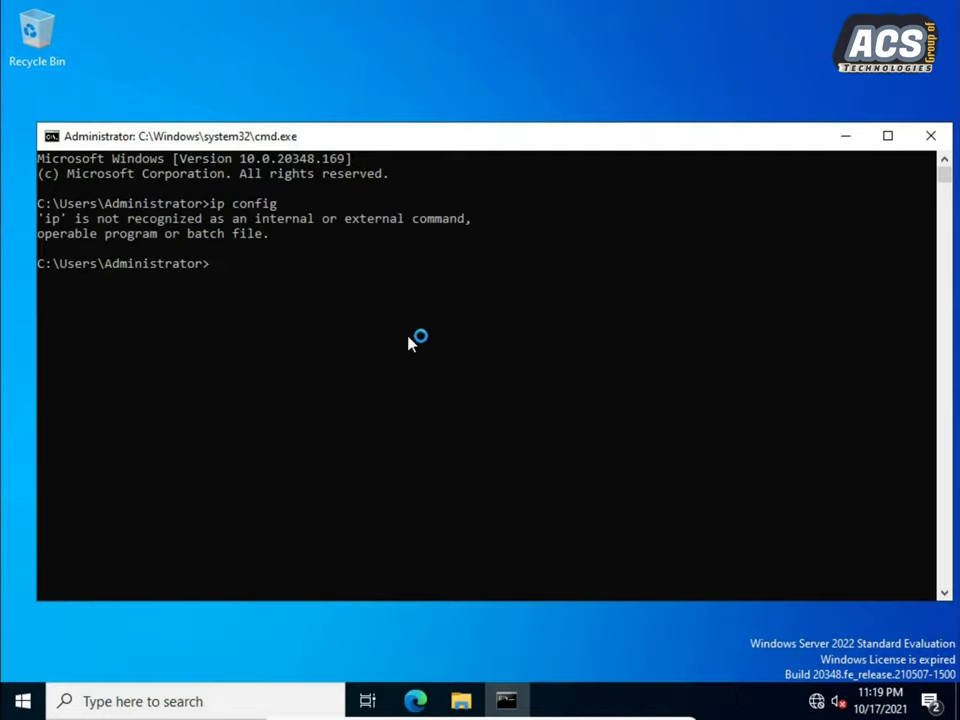
text(i)
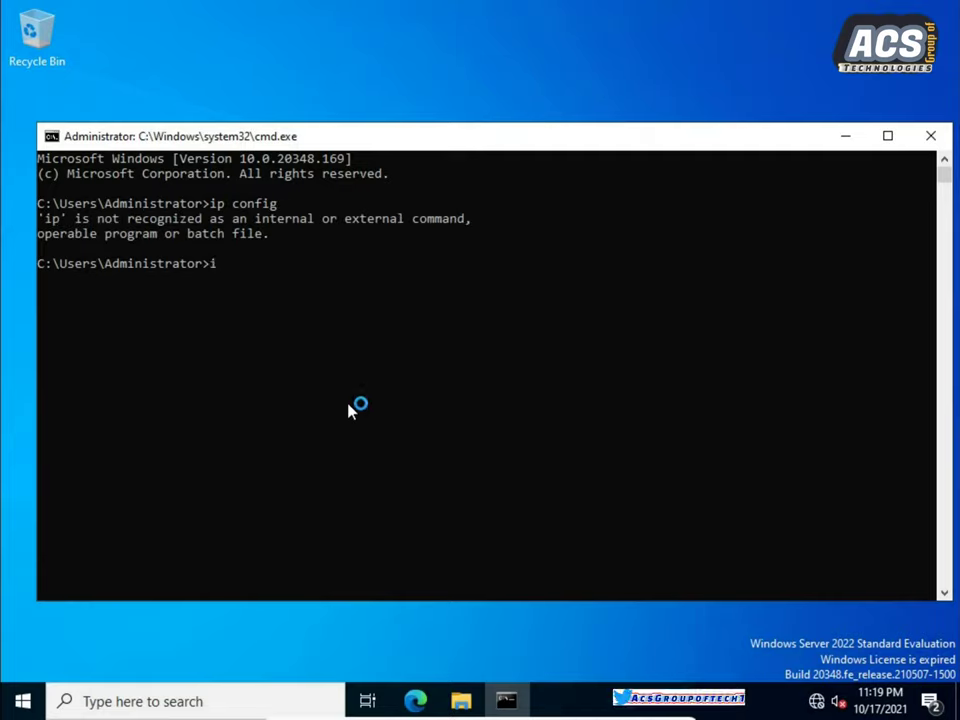
text(p config)
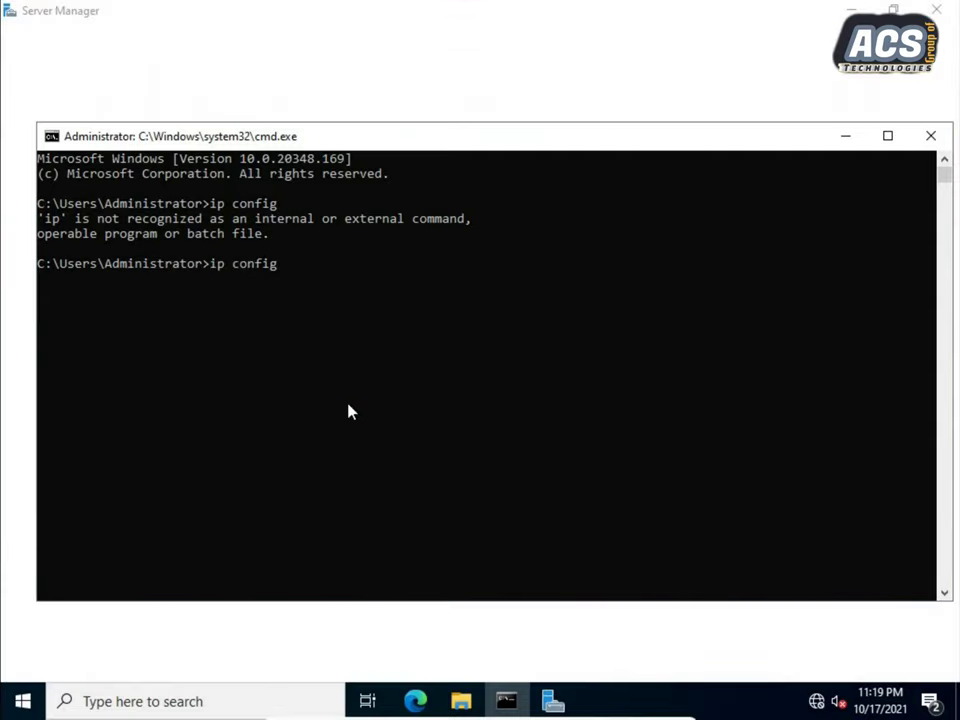
key(Return)
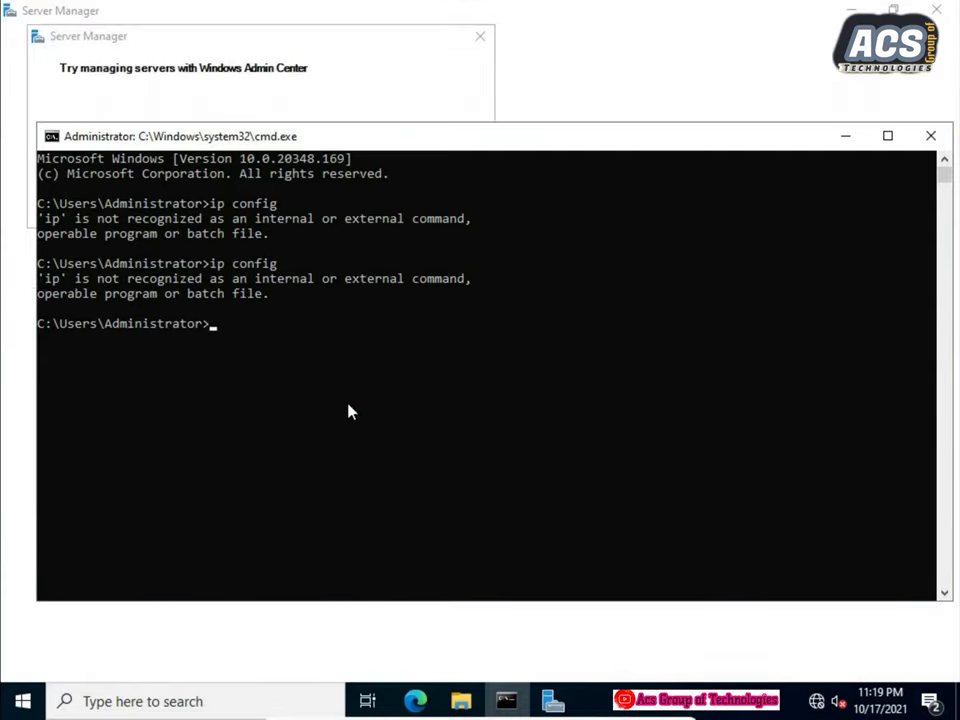
text(ipconfig)
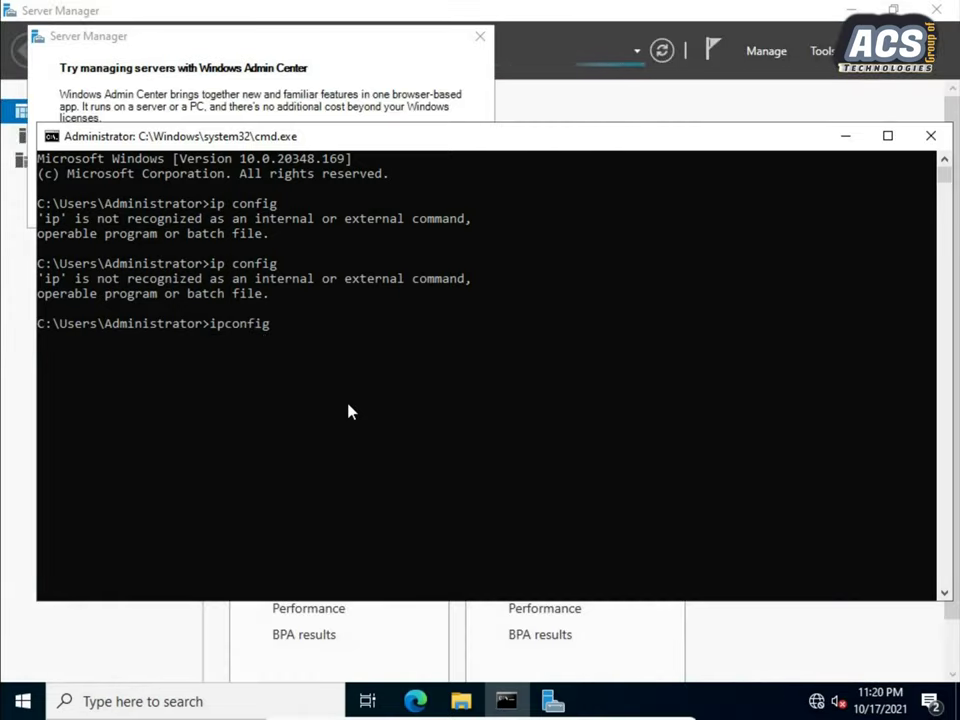
key(Return)
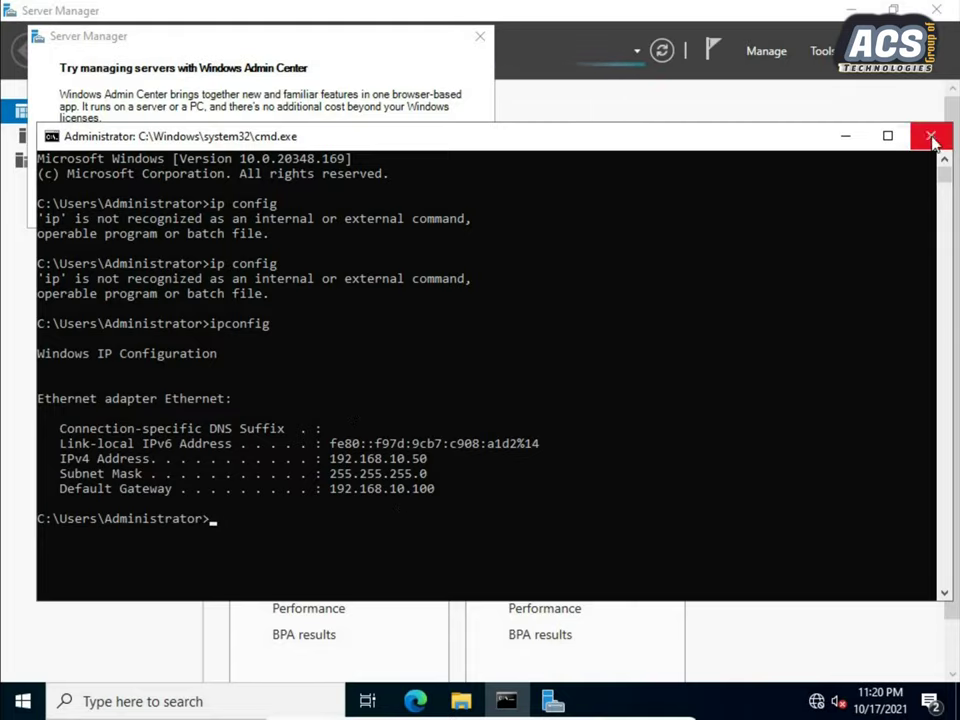
Close the command prompt and check the V_infotech name on Server Manager's Local Server page.
click(929, 136)
click(481, 36)
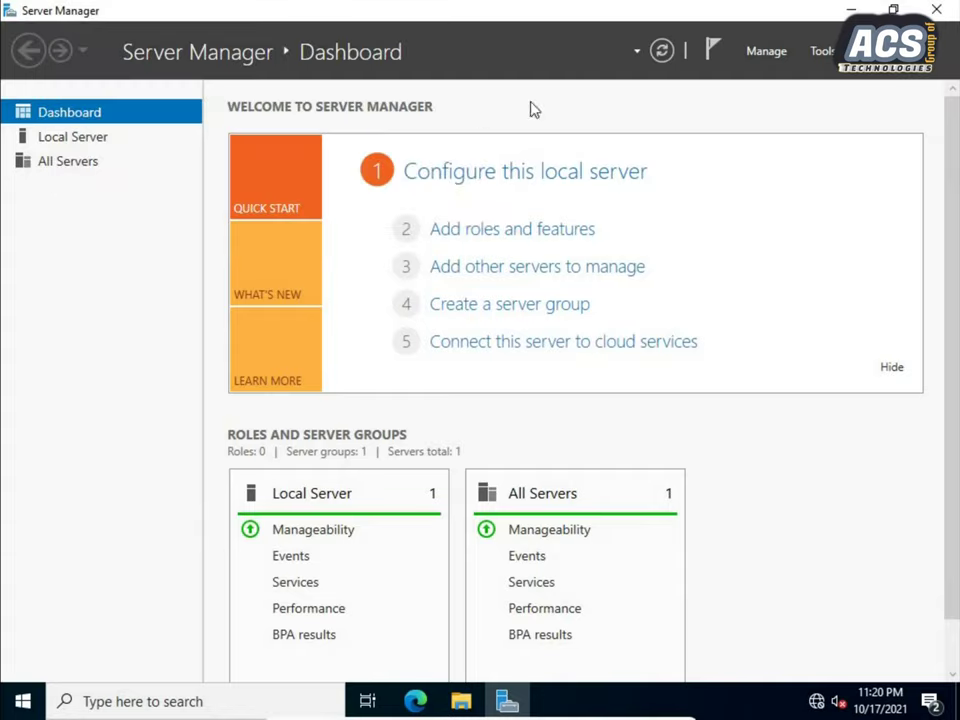
click(57, 142)
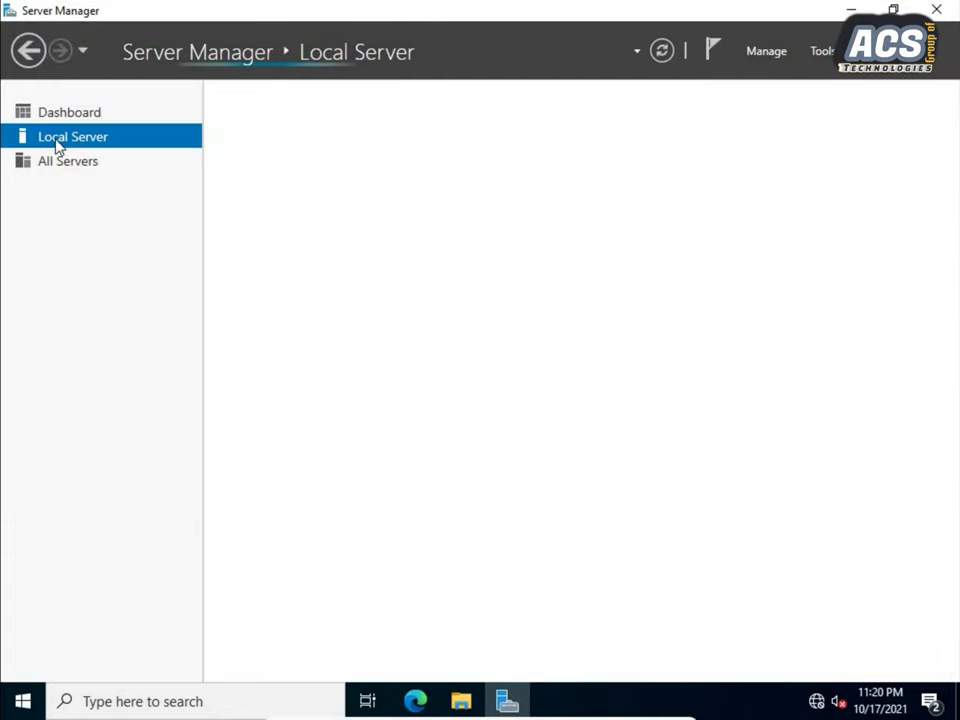